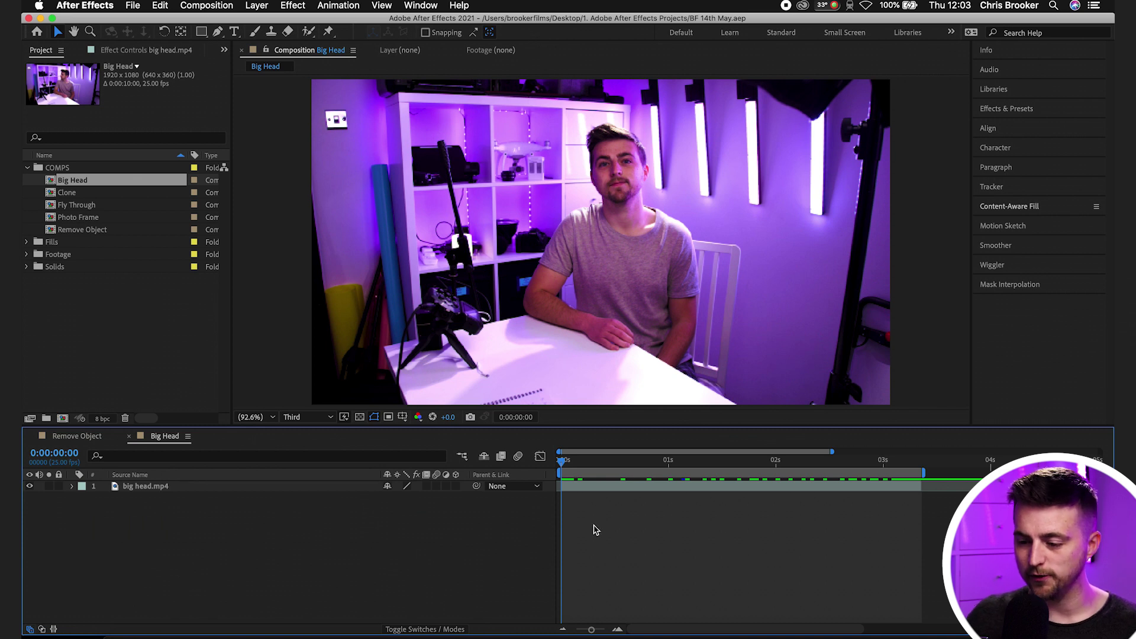
# Preview the footage, duplicate the big head.mp4 layer and hide the lower copy.
pyautogui.press('space')
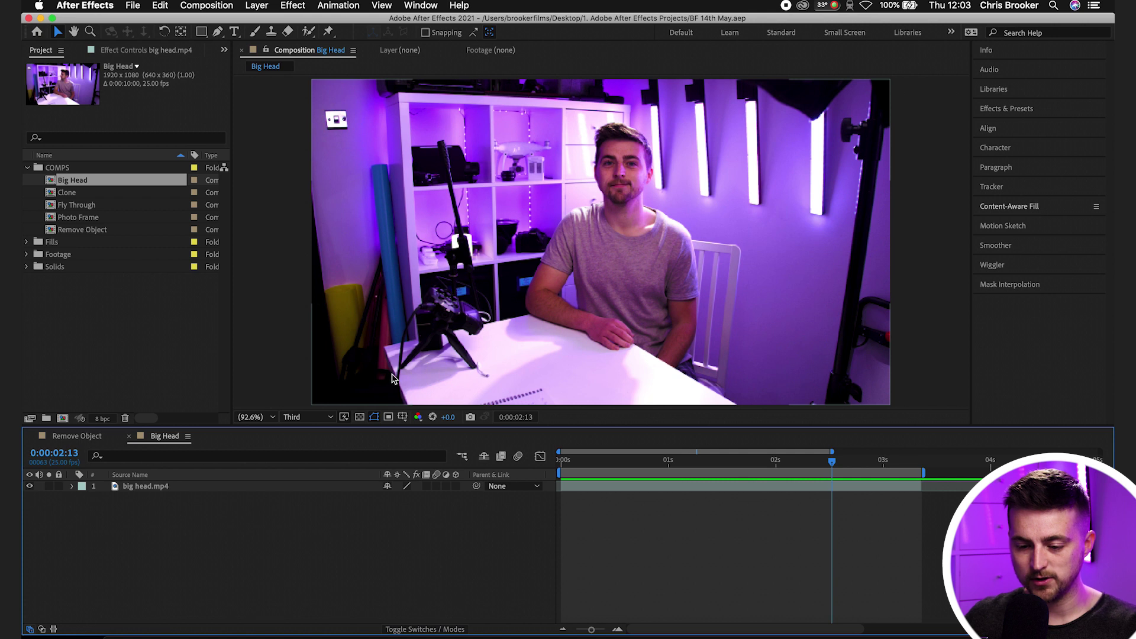
pyautogui.click(118, 485)
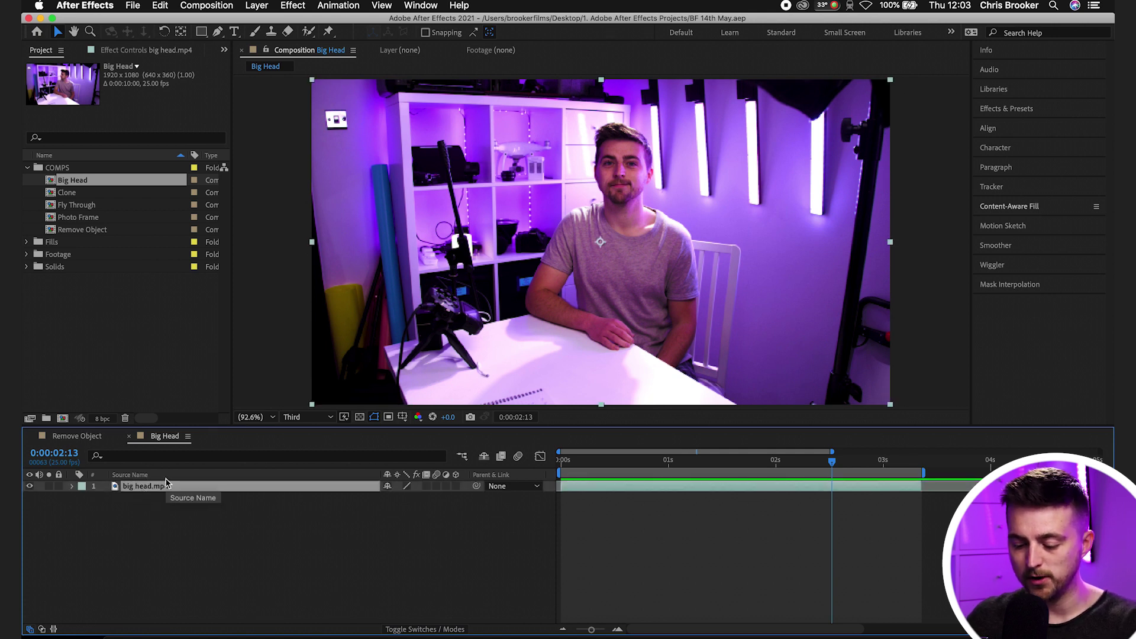
pyautogui.press('super+d')
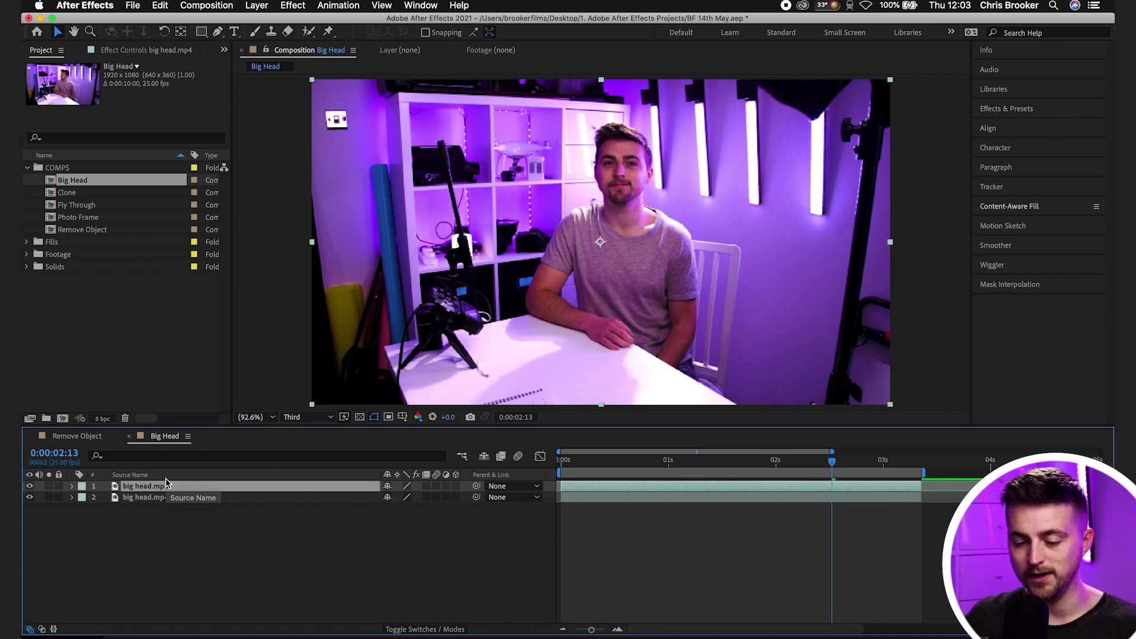
pyautogui.click(29, 497)
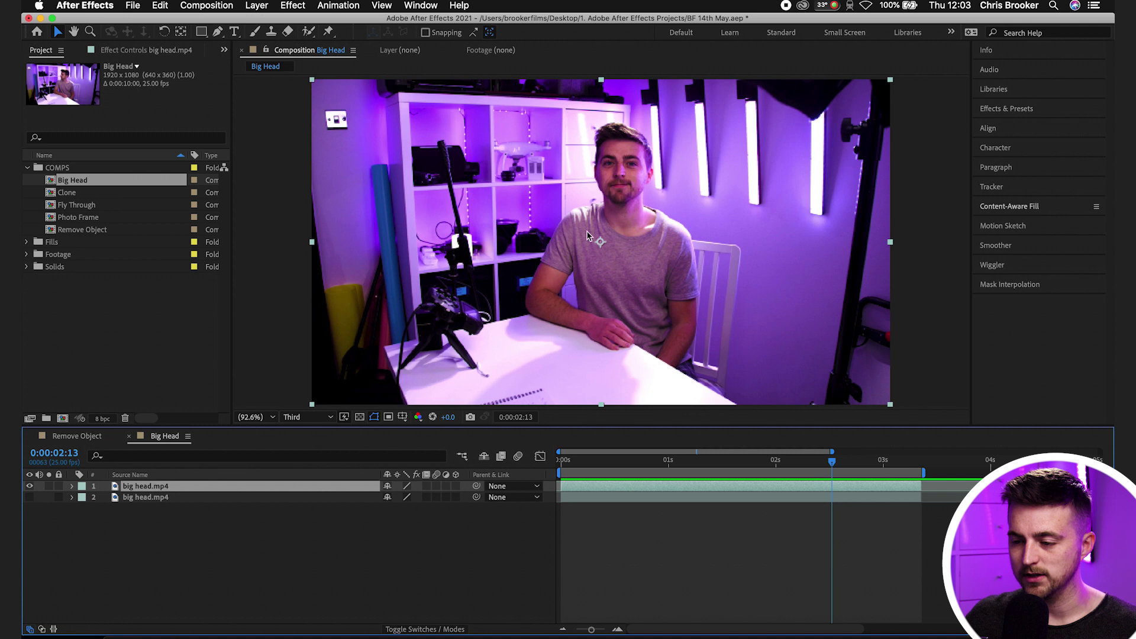
# Scale the top copy to 168% and nudge it slightly in the viewer.
pyautogui.scroll(1, 633, 160)
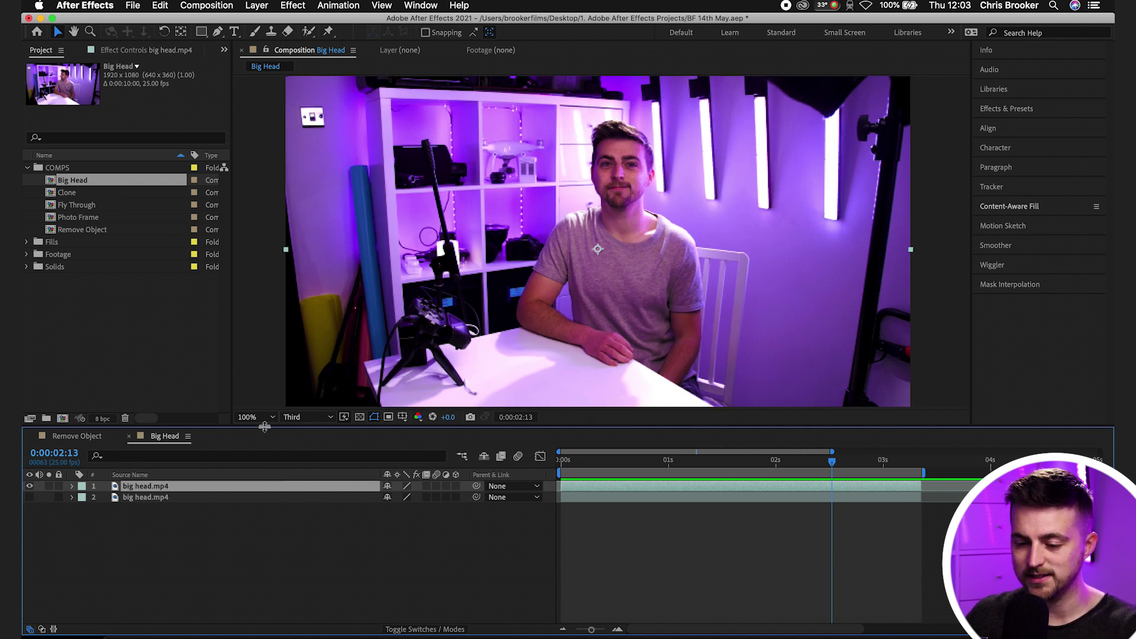
pyautogui.press('s')
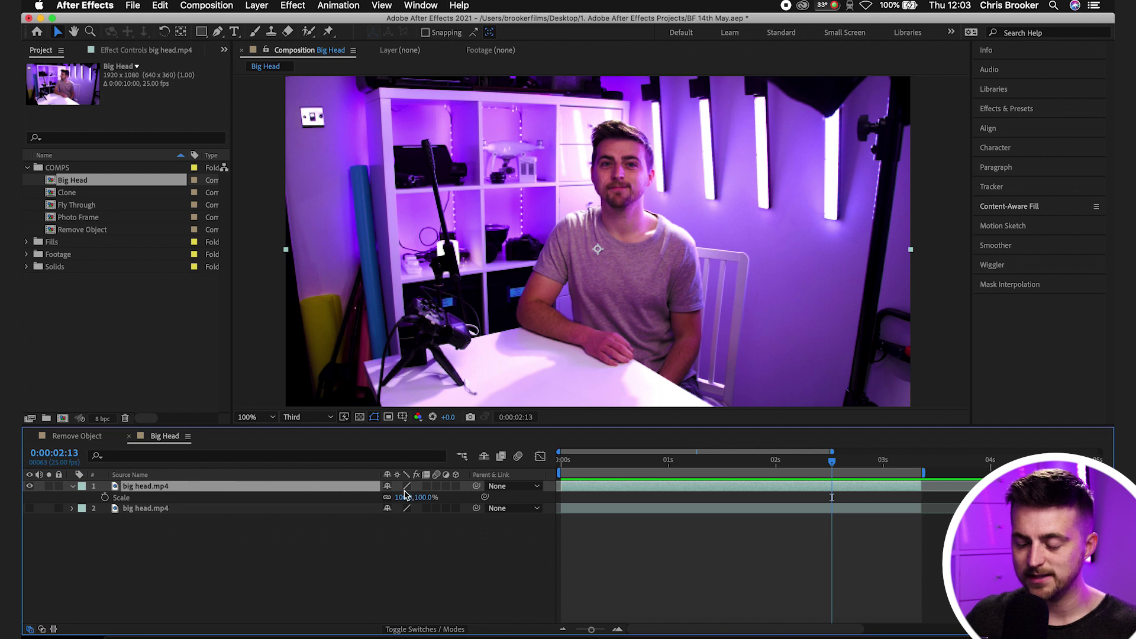
pyautogui.moveTo(405, 495); pyautogui.dragTo(445, 496)
pyautogui.click(631, 298)
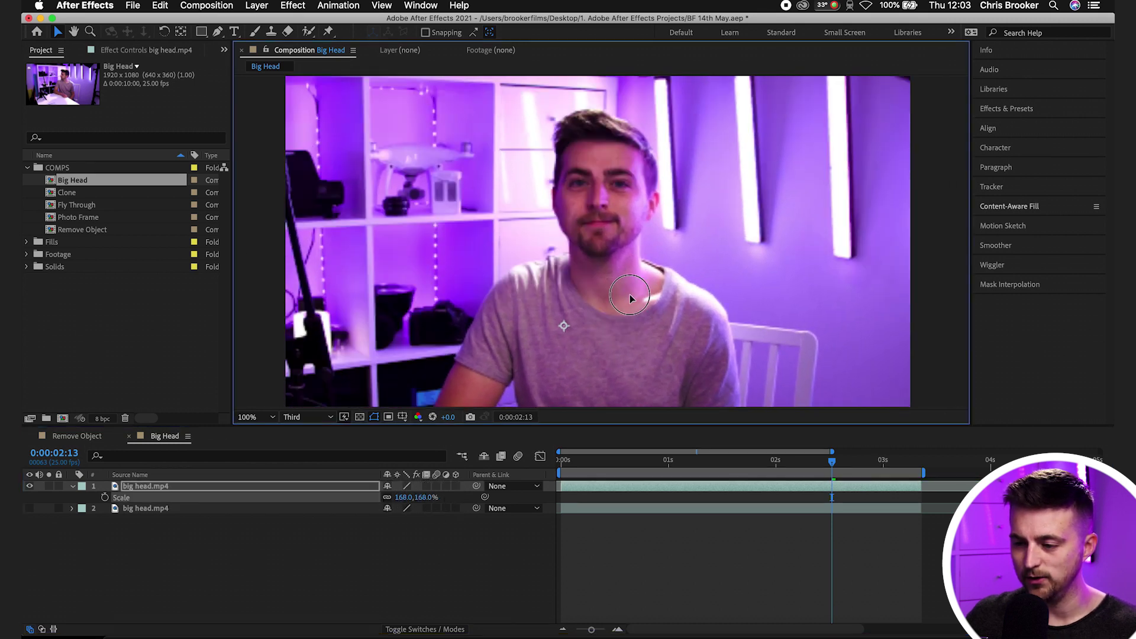
pyautogui.moveTo(630, 297); pyautogui.dragTo(636, 293)
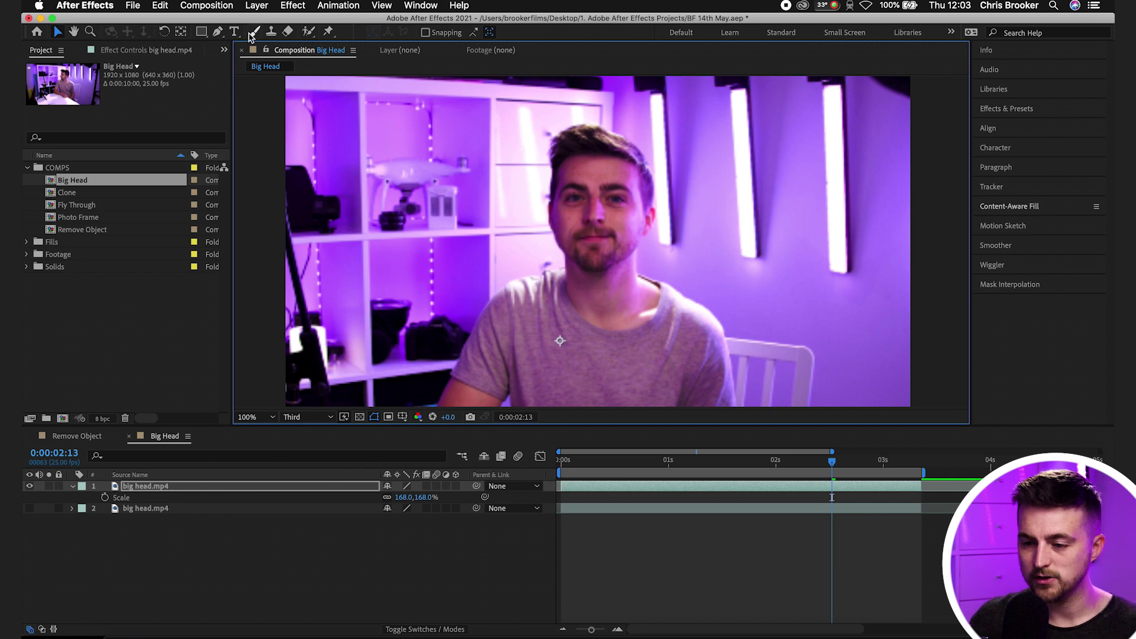
# Open the top big head.mp4 layer in its Layer panel with Roto Brush, at the start.
pyautogui.click(308, 33)
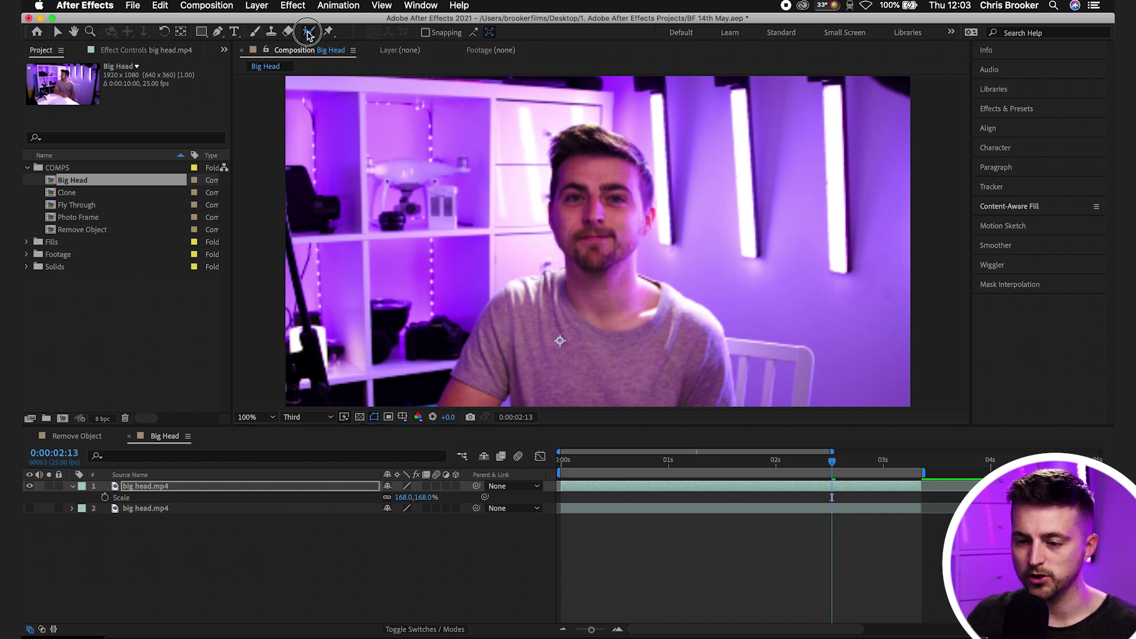
pyautogui.doubleClick(571, 168)
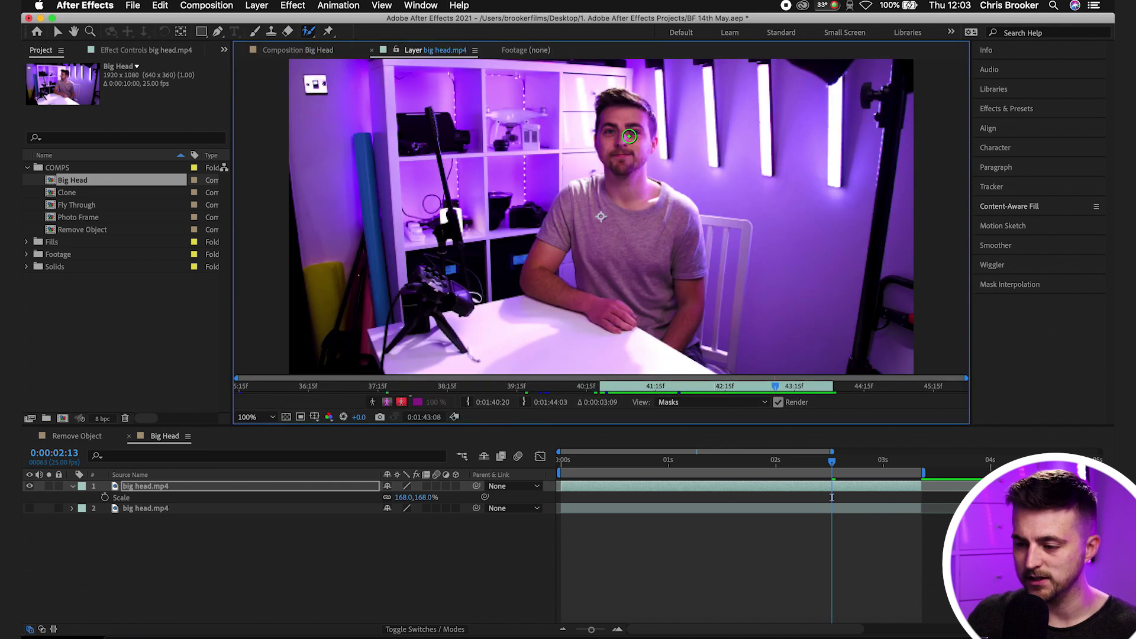
pyautogui.scroll(2, 629, 137)
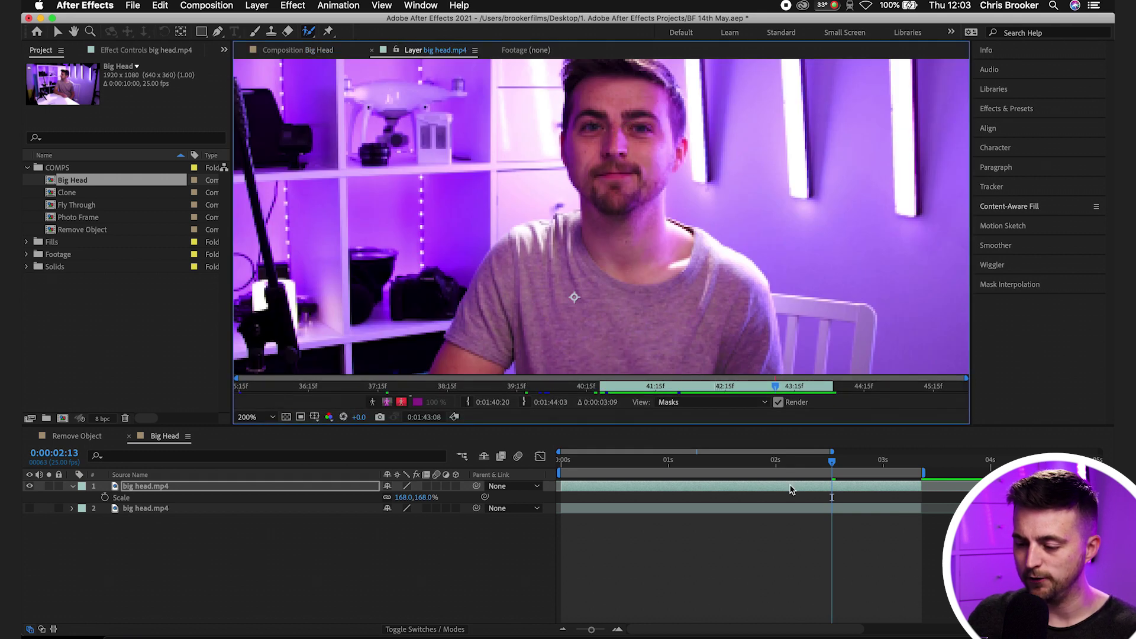
pyautogui.moveTo(772, 463); pyautogui.dragTo(464, 485)
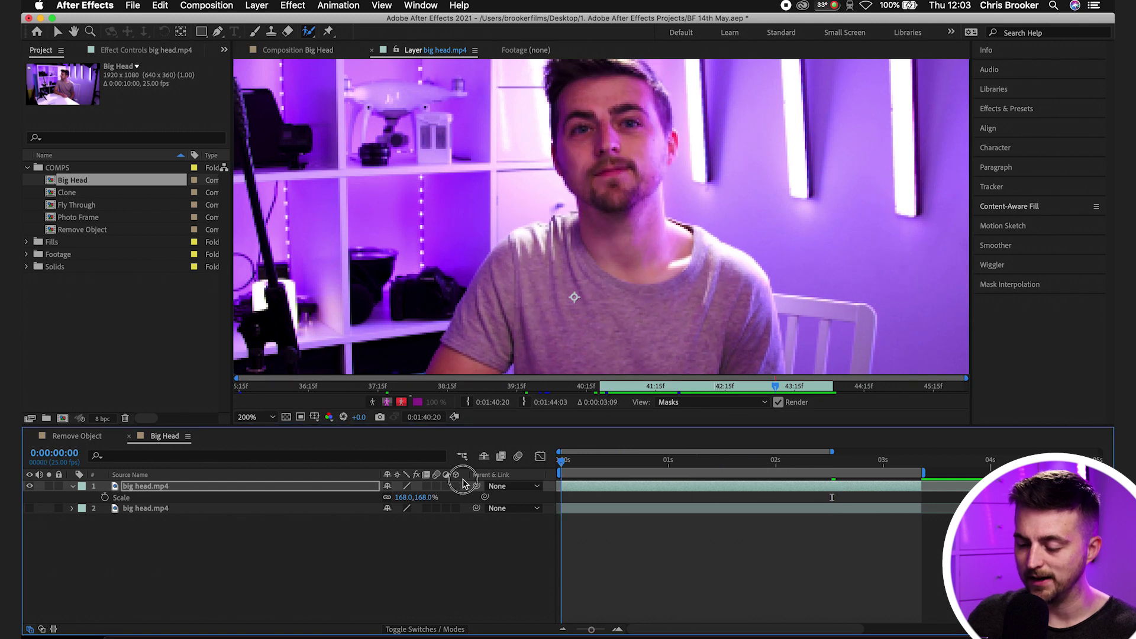
# Paint a Roto Brush stroke over the presenter's face on a neutral, non-smiling frame.
pyautogui.scroll(3, 675, 225)
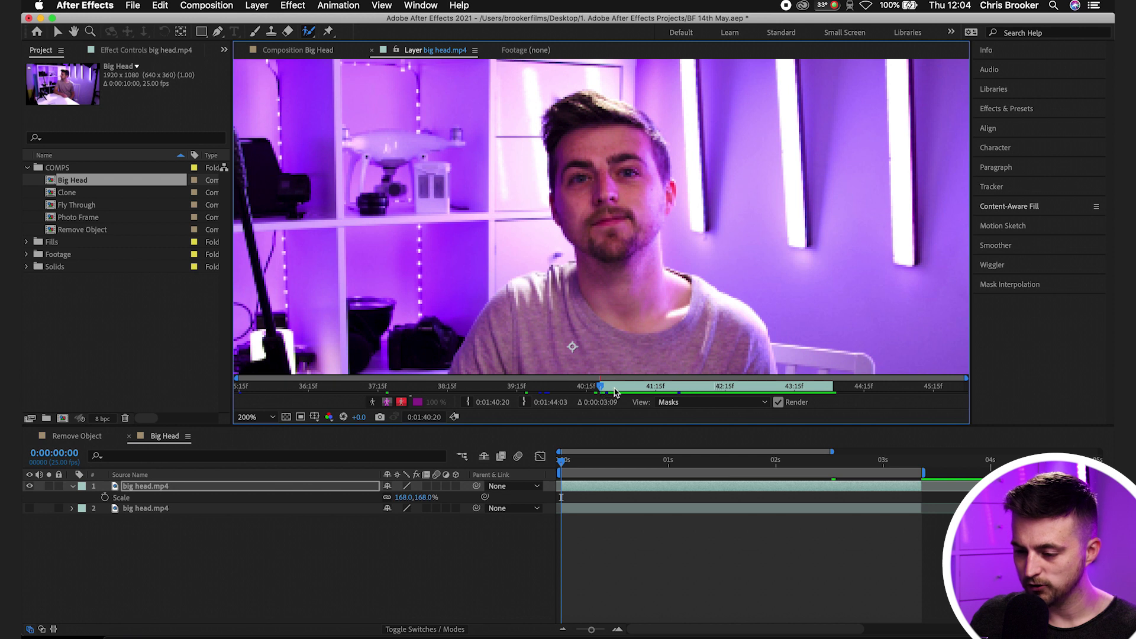
pyautogui.moveTo(603, 388); pyautogui.dragTo(837, 387)
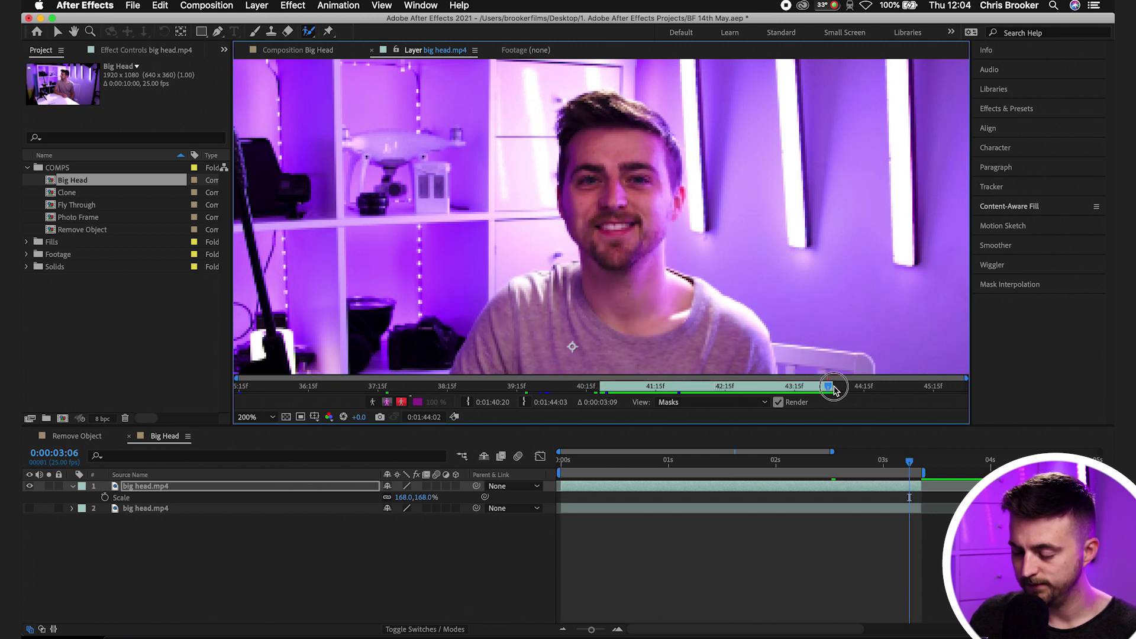
pyautogui.moveTo(634, 461); pyautogui.dragTo(515, 499)
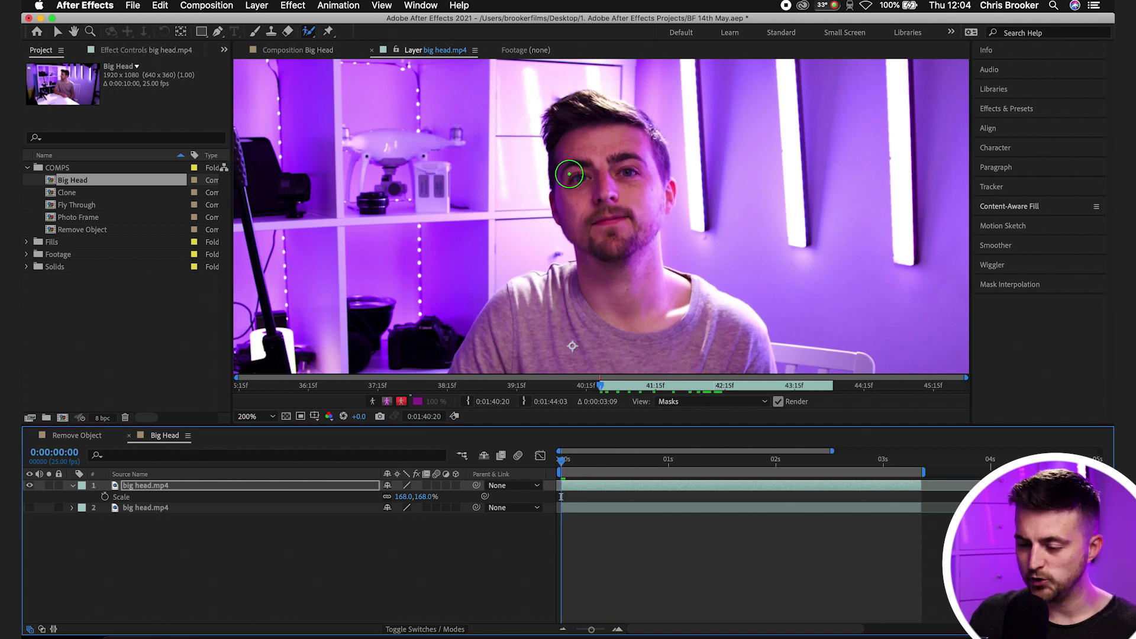
pyautogui.moveTo(609, 236)
pyautogui.mouseDown()
pyautogui.moveTo(568, 150)
pyautogui.moveTo(568, 125)
pyautogui.moveTo(585, 112)
pyautogui.moveTo(616, 119)
pyautogui.moveTo(652, 175)
pyautogui.moveTo(623, 230)
pyautogui.mouseUp()
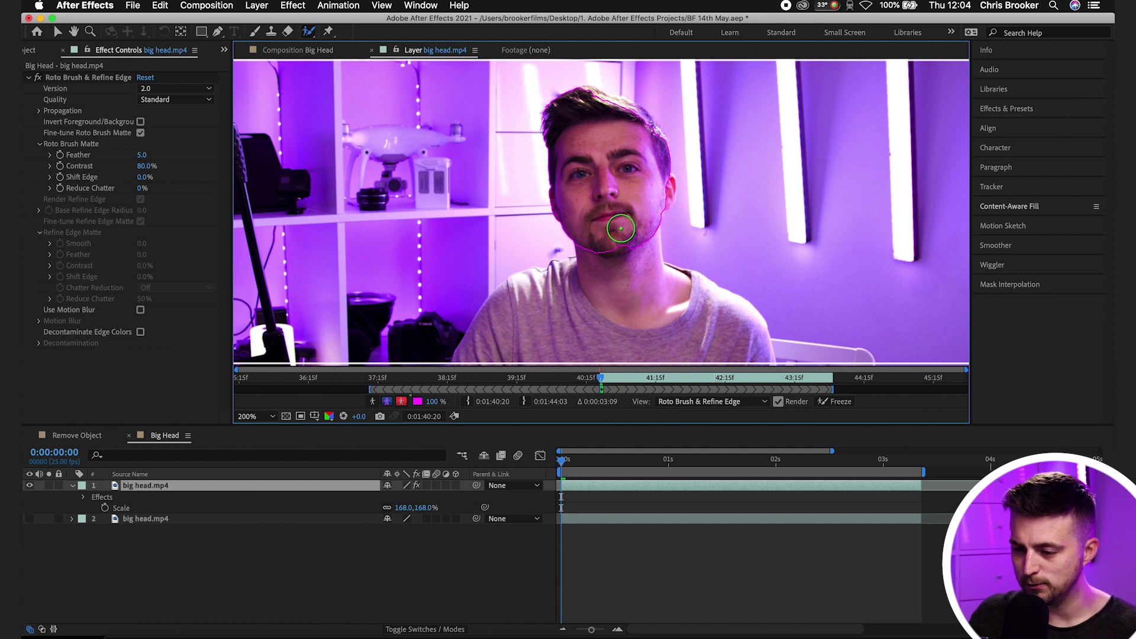
# Add the chin, right cheek and hair to the roto selection, subtracting the neck and area above the hair.
pyautogui.click(617, 240)
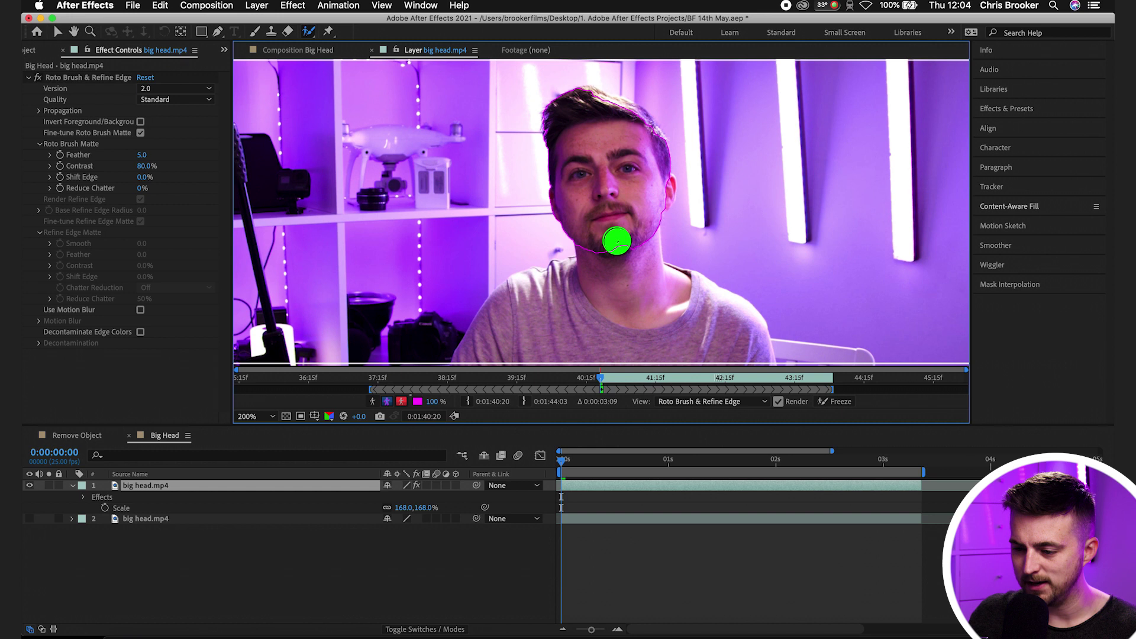
pyautogui.keyDown('alt'); pyautogui.click(627, 270); pyautogui.keyUp('alt')
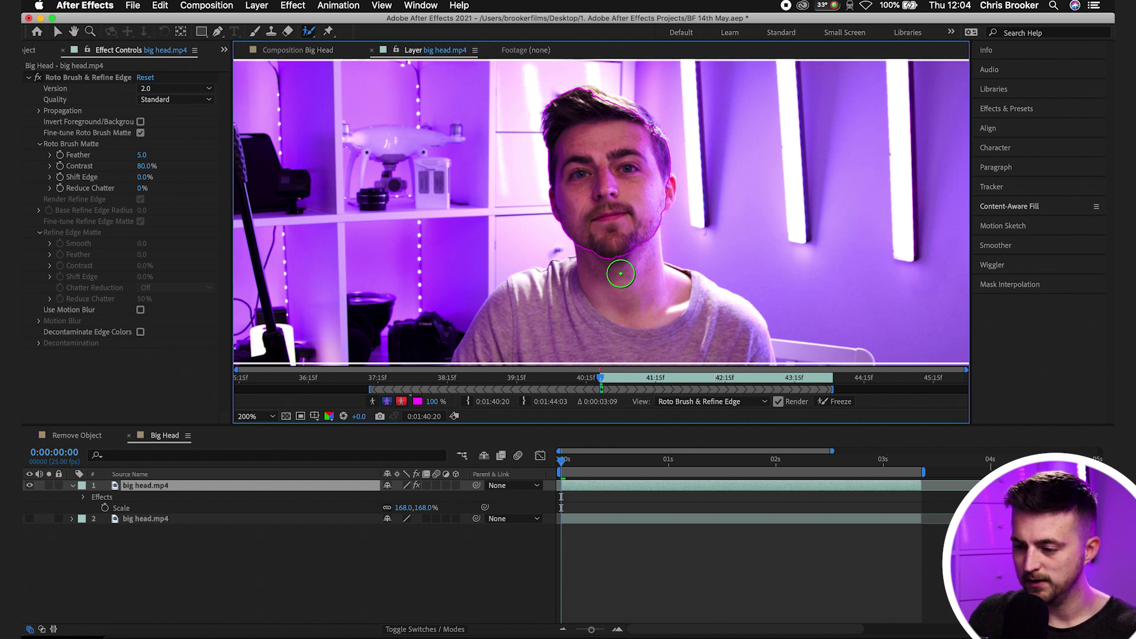
pyautogui.click(662, 190)
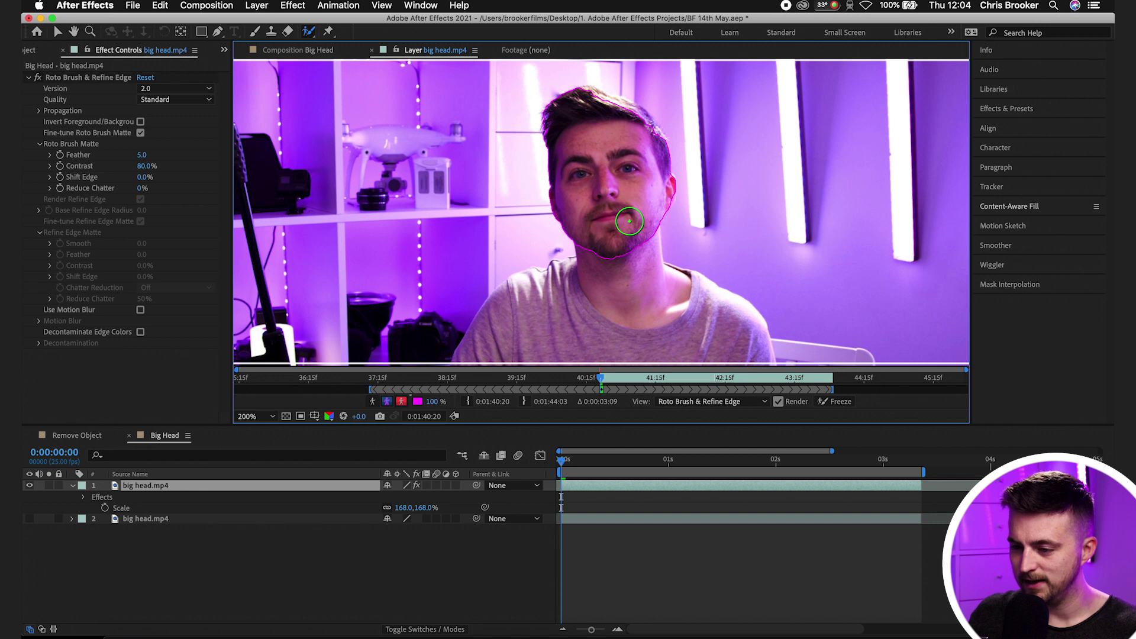
pyautogui.click(633, 118)
pyautogui.click(647, 135)
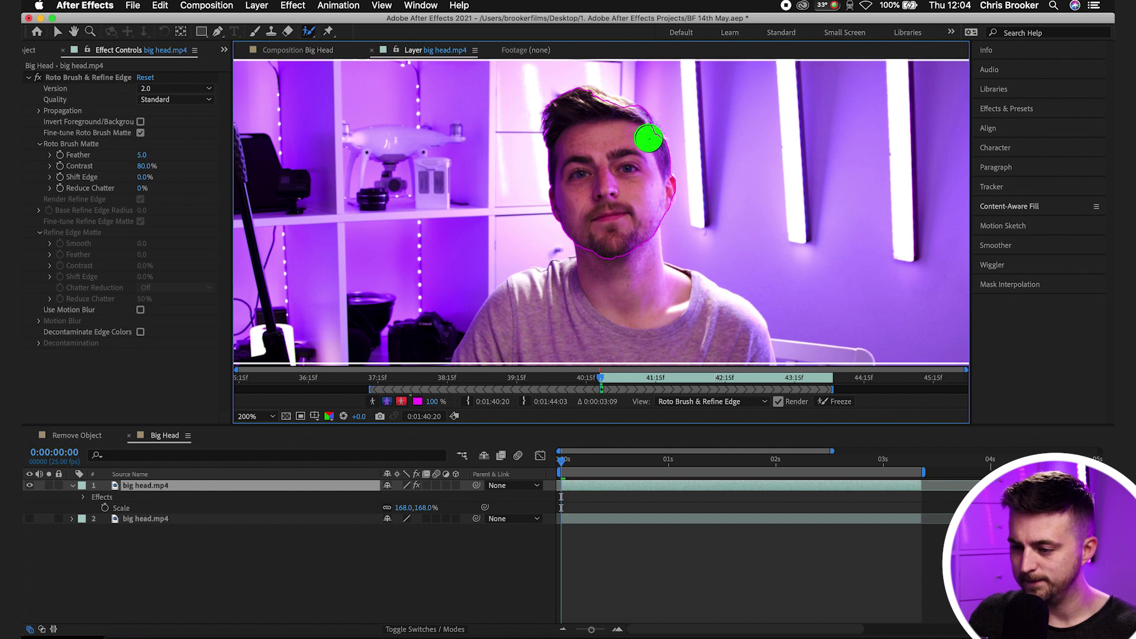
pyautogui.click(607, 77)
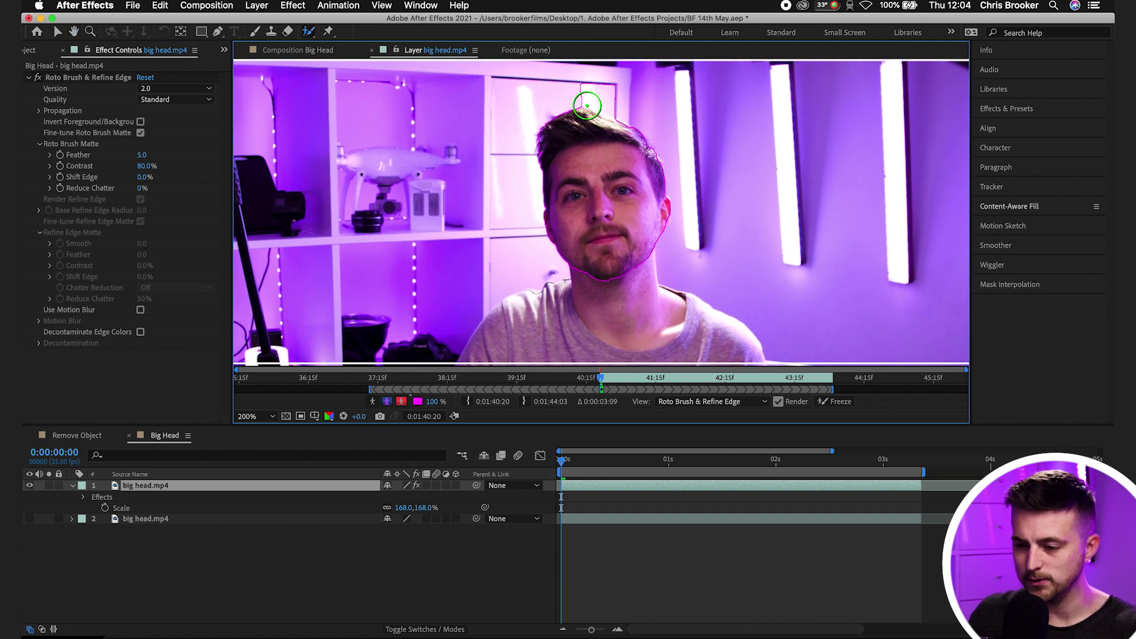
pyautogui.moveTo(609, 93); pyautogui.dragTo(574, 83)
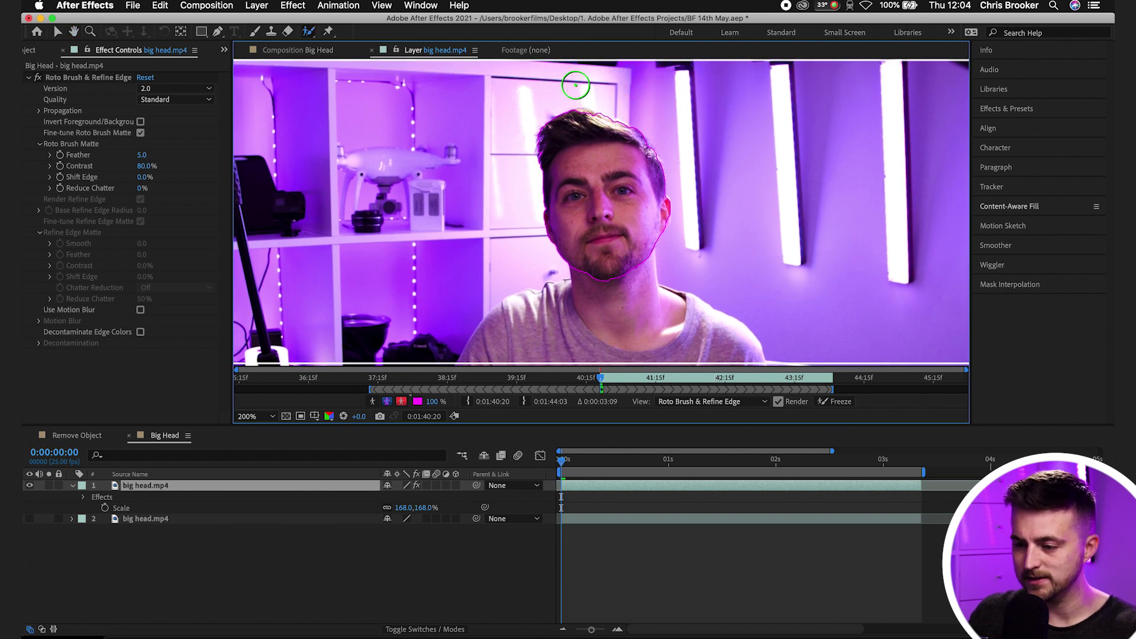
pyautogui.click(583, 122)
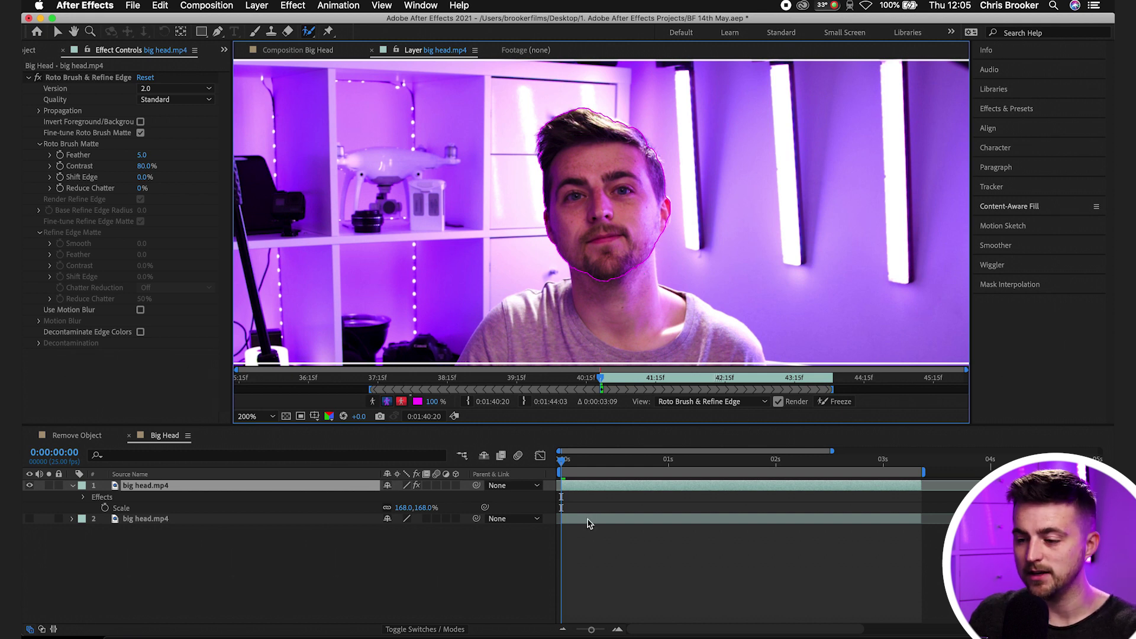
# Propagate the Roto Brush head outline frame by frame forward into the next second.
pyautogui.press('pagedown')
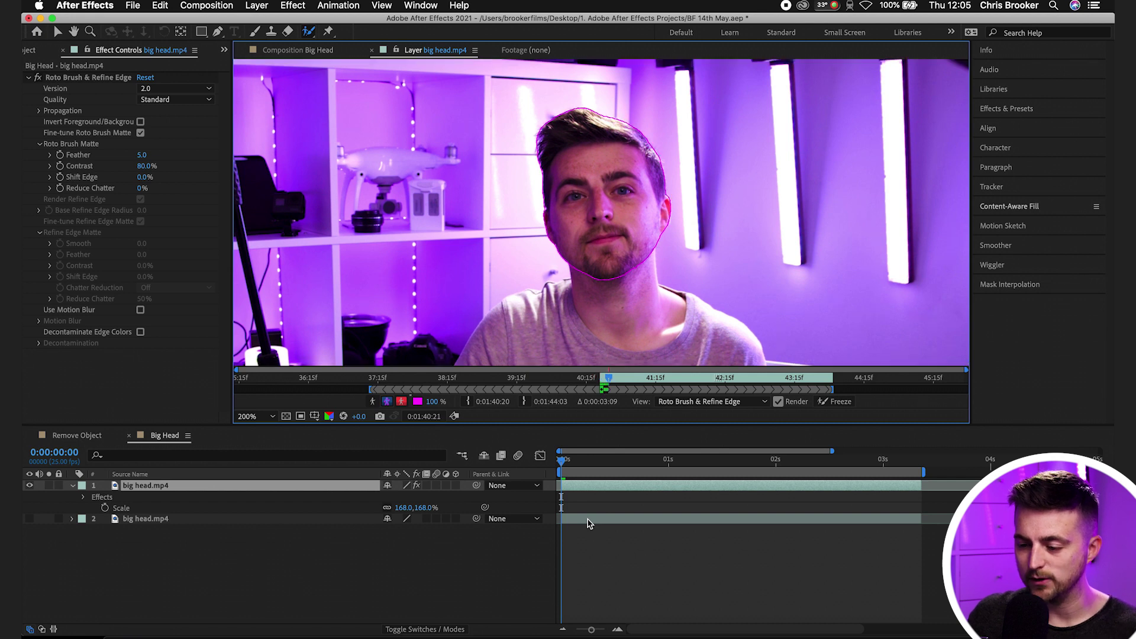
pyautogui.press('pagedown')
pyautogui.press('pagedown')
pyautogui.press('pagedown')
pyautogui.press('pagedown')
pyautogui.press('pagedown')
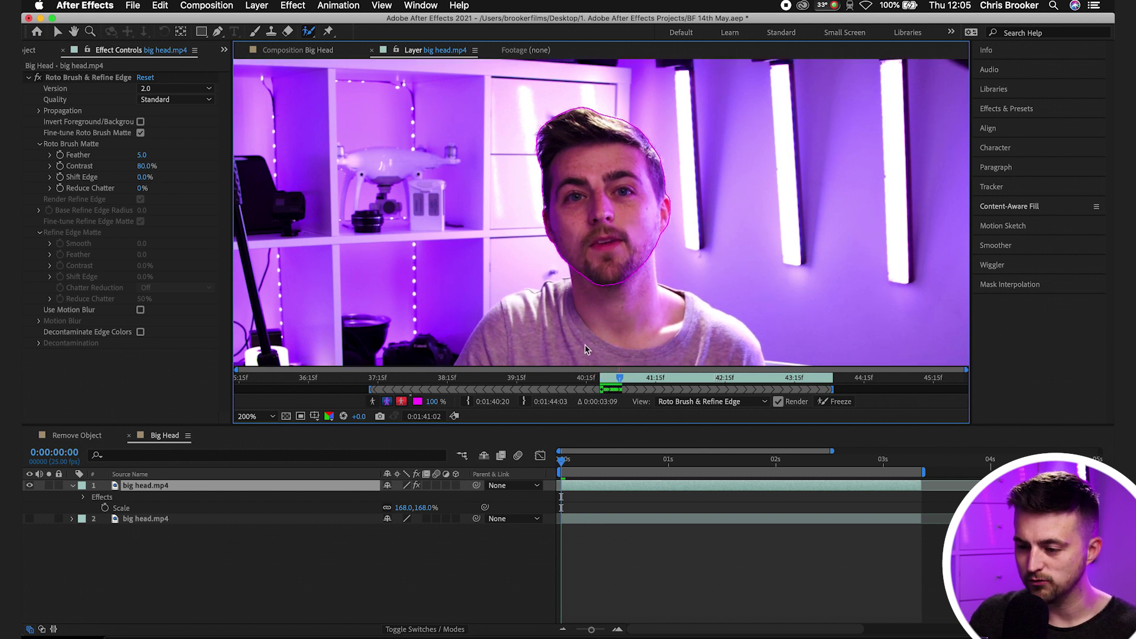
pyautogui.press('pagedown')
pyautogui.press('pagedown')
pyautogui.press('pagedown')
pyautogui.press('pagedown')
pyautogui.press('pagedown')
pyautogui.press('pagedown')
pyautogui.press('pagedown')
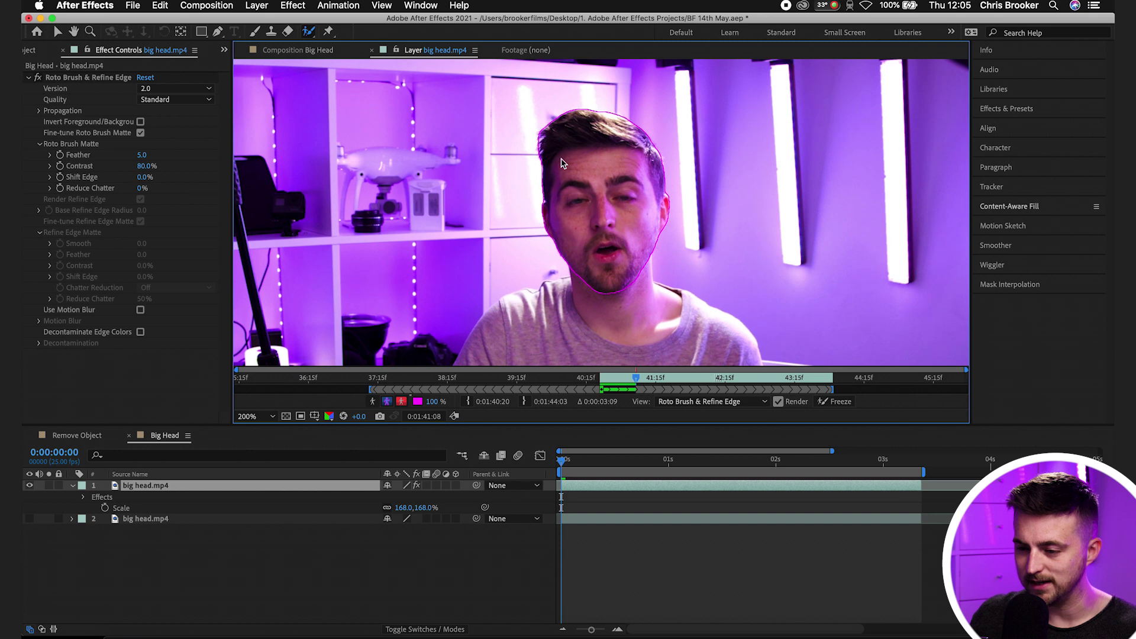
pyautogui.press('pagedown')
pyautogui.press('pagedown')
pyautogui.press('pagedown')
pyautogui.press('pagedown')
pyautogui.press('pagedown')
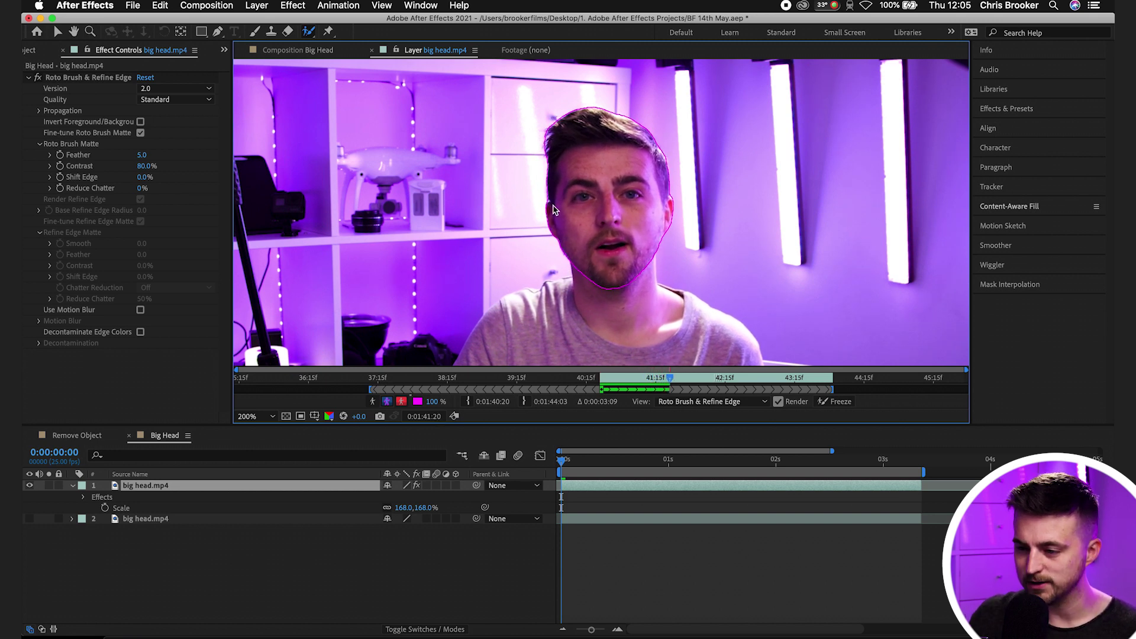
pyautogui.press('pagedown')
pyautogui.press('pagedown')
pyautogui.press('pagedown')
pyautogui.press('pagedown')
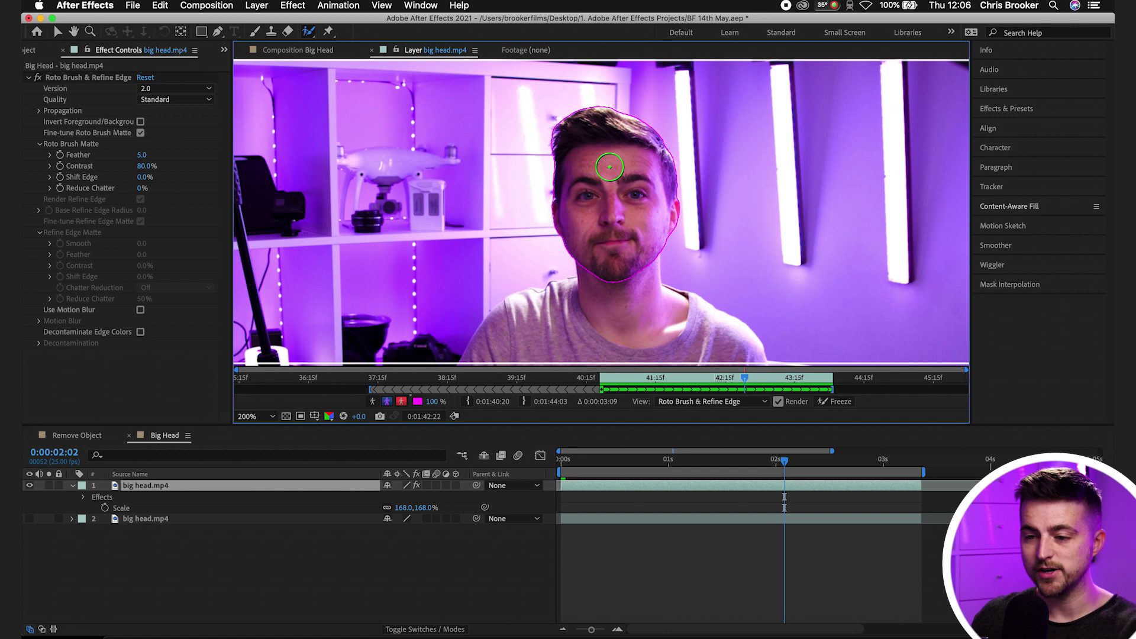
# In the Big Head composition's first frame, show the original footage layer underneath.
pyautogui.click(284, 49)
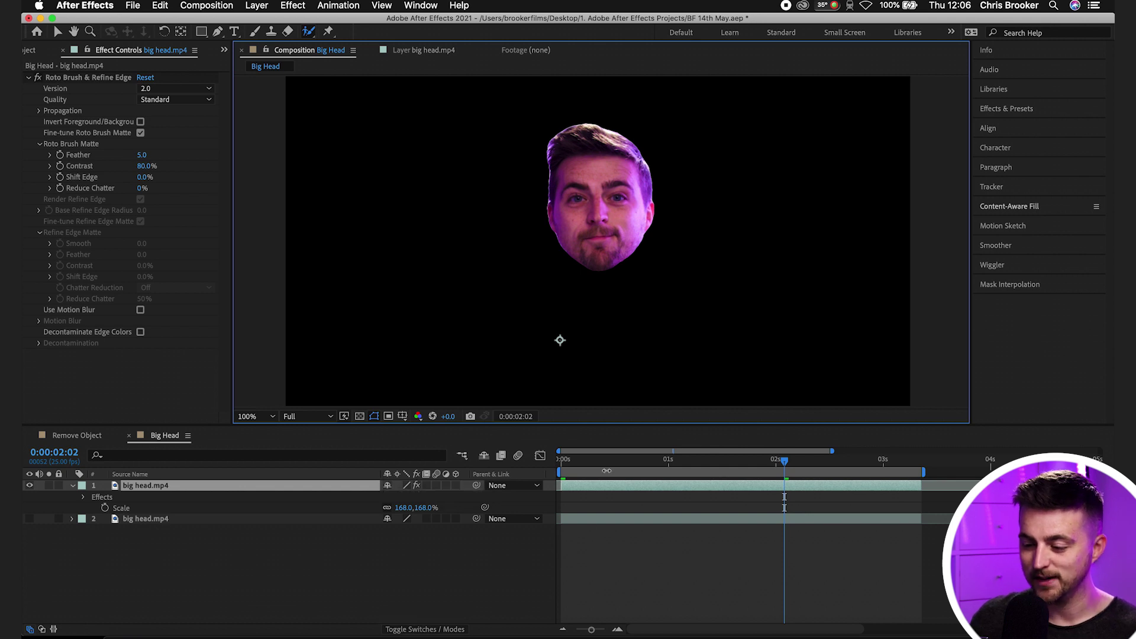
pyautogui.click(522, 472)
pyautogui.press('Home')
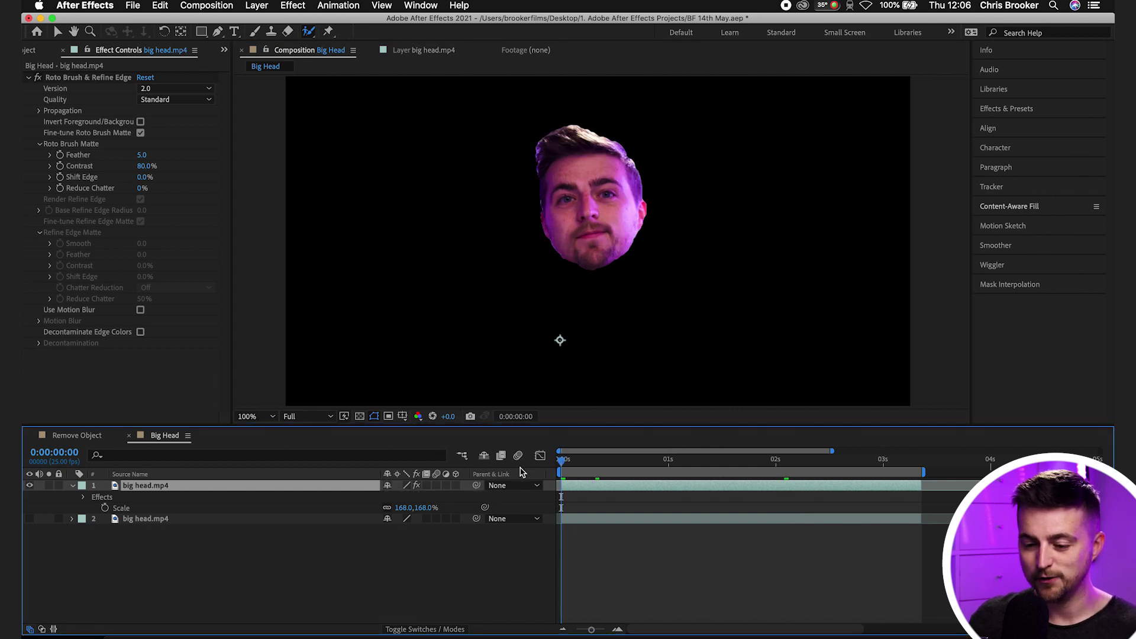
pyautogui.click(29, 519)
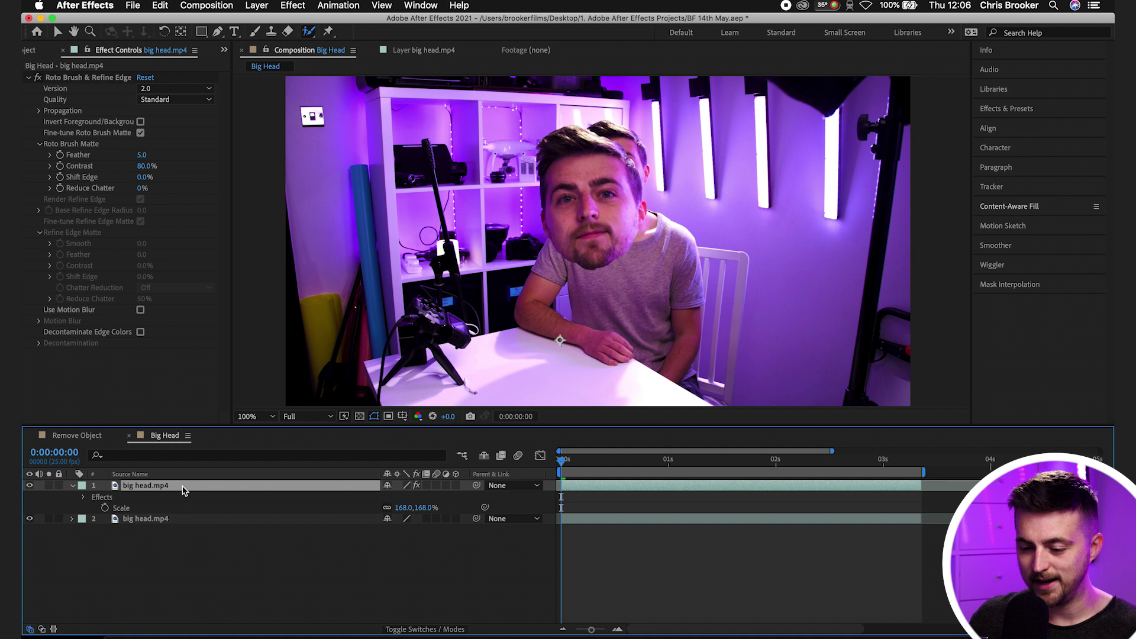
# Scale the cut-out head to 182%, move it onto the body, and preview.
pyautogui.moveTo(404, 508); pyautogui.dragTo(408, 510)
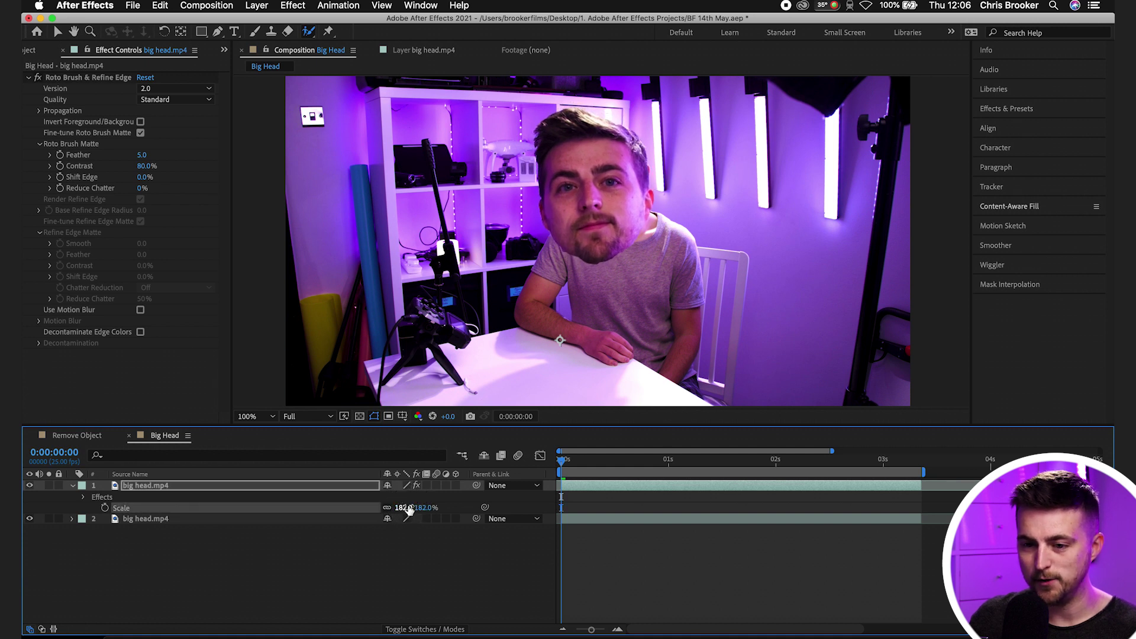
pyautogui.click(57, 35)
pyautogui.moveTo(590, 201)
pyautogui.mouseDown()
pyautogui.moveTo(641, 202)
pyautogui.moveTo(614, 163)
pyautogui.mouseUp()
pyautogui.click(594, 489)
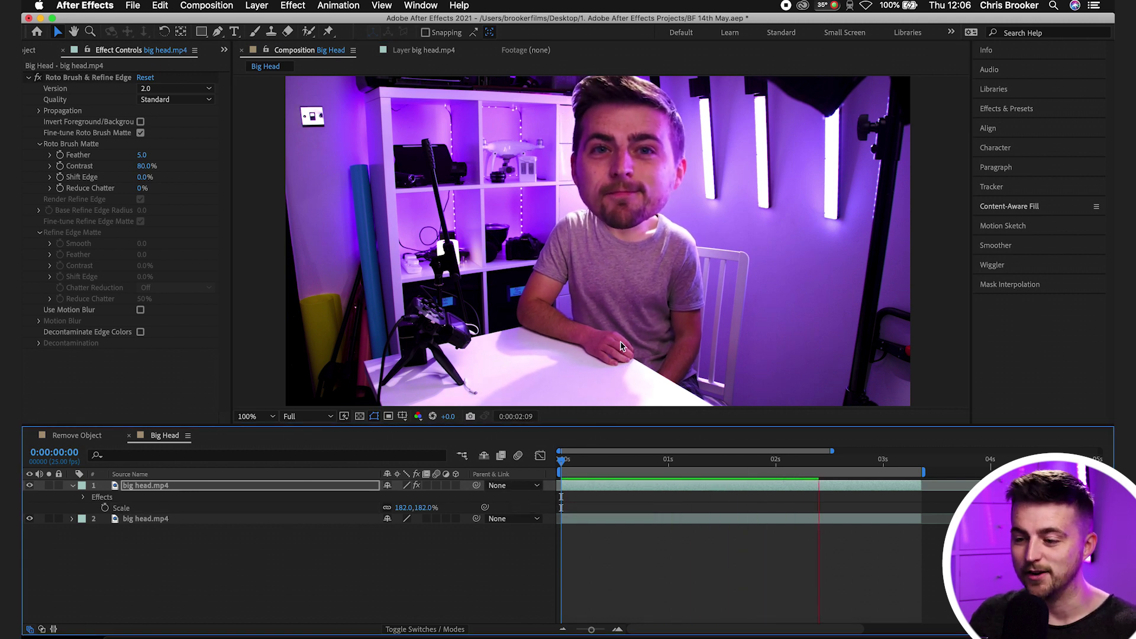
pyautogui.press('space')
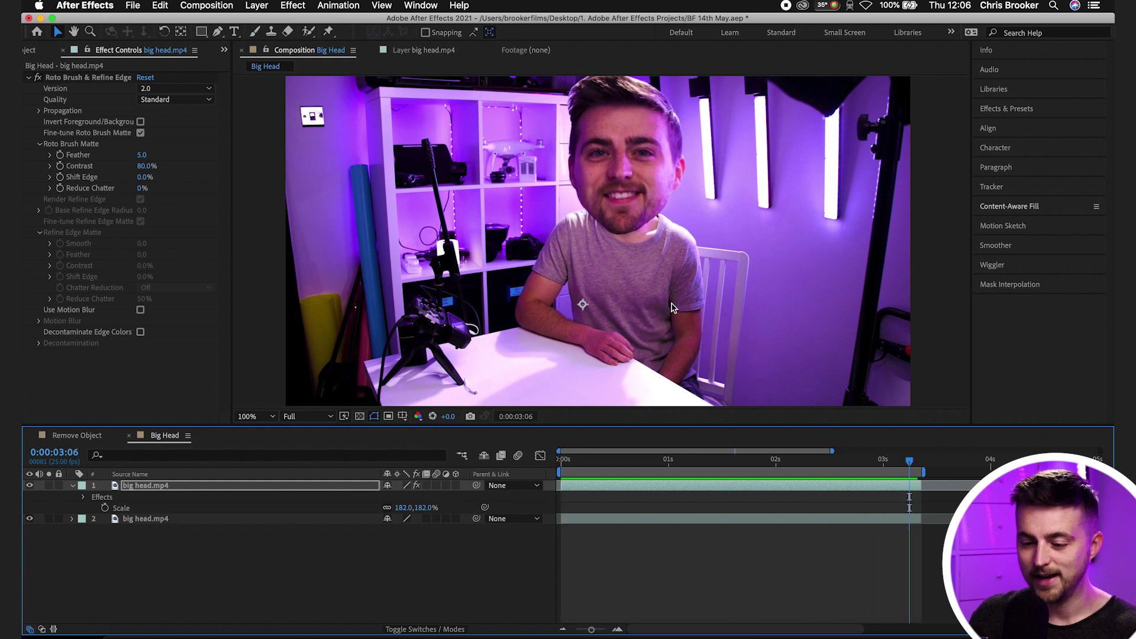
pyautogui.click(201, 486)
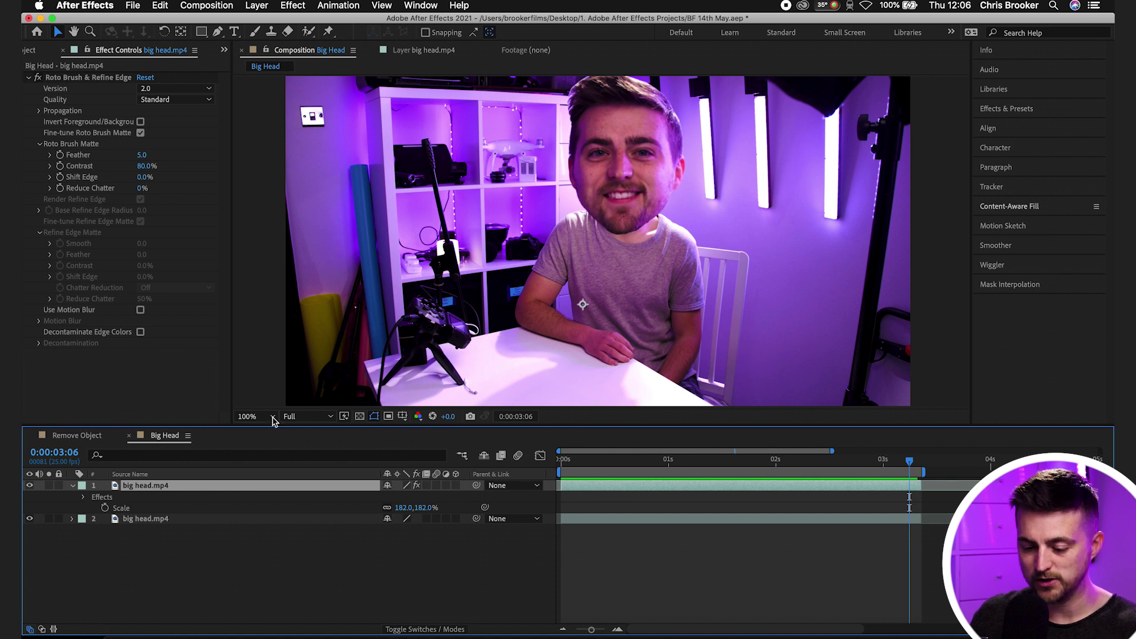
# Move the head's anchor point toward the chin (X 1023) and reposition the head on the body.
pyautogui.press('a')
pyautogui.moveTo(413, 496); pyautogui.dragTo(266, 540)
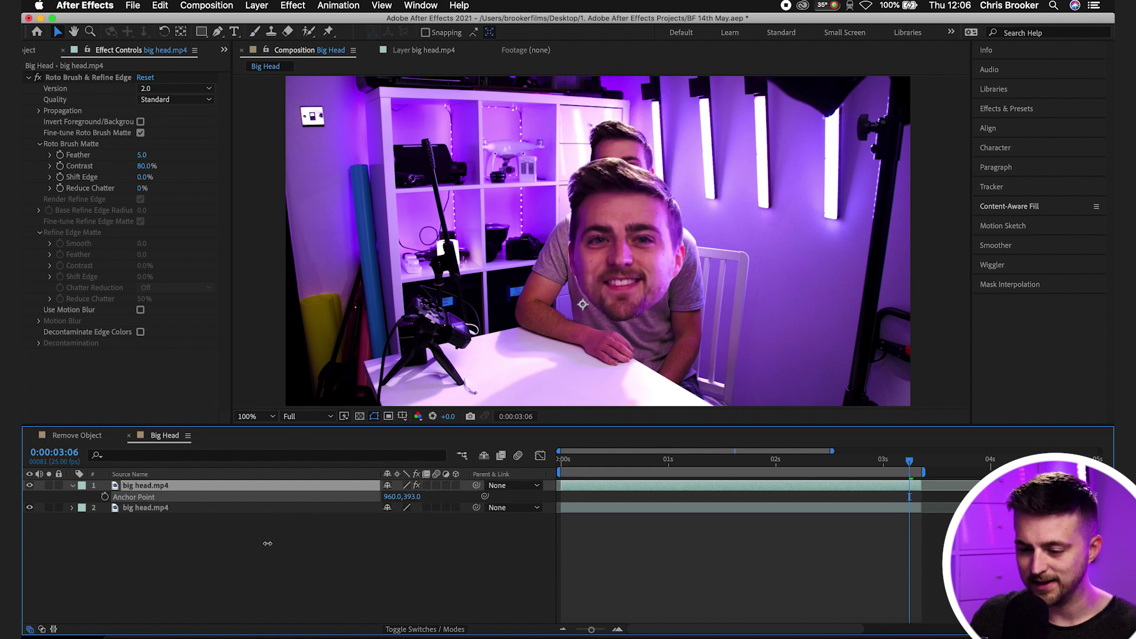
pyautogui.moveTo(390, 503)
pyautogui.mouseDown()
pyautogui.moveTo(350, 497)
pyautogui.moveTo(451, 495)
pyautogui.moveTo(411, 495)
pyautogui.moveTo(412, 504)
pyautogui.mouseUp()
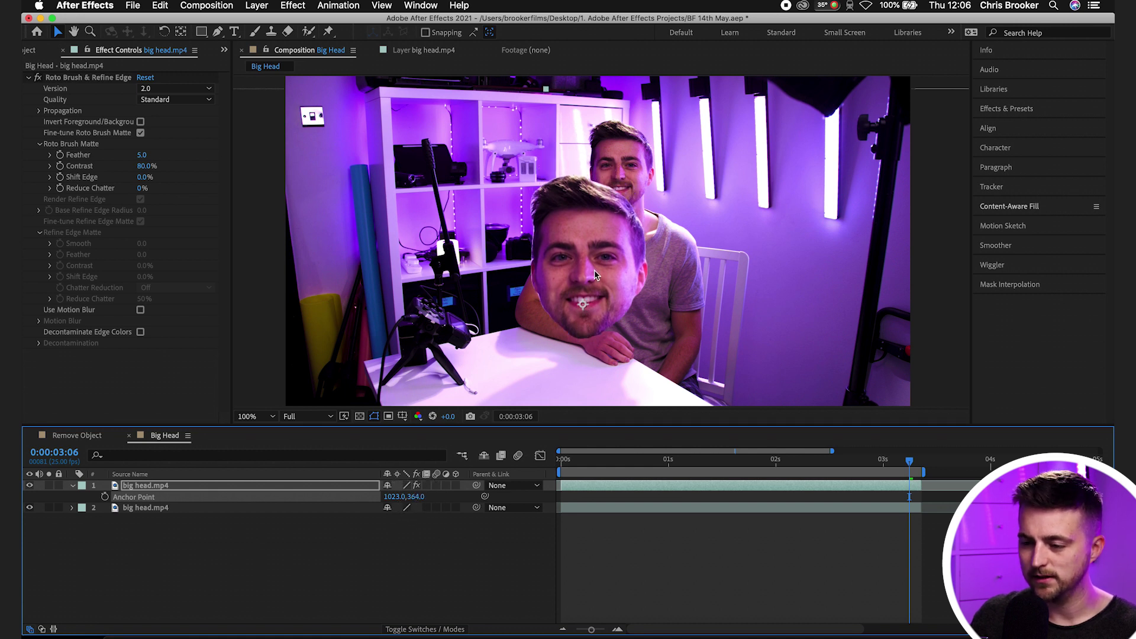
pyautogui.moveTo(595, 275); pyautogui.dragTo(631, 169)
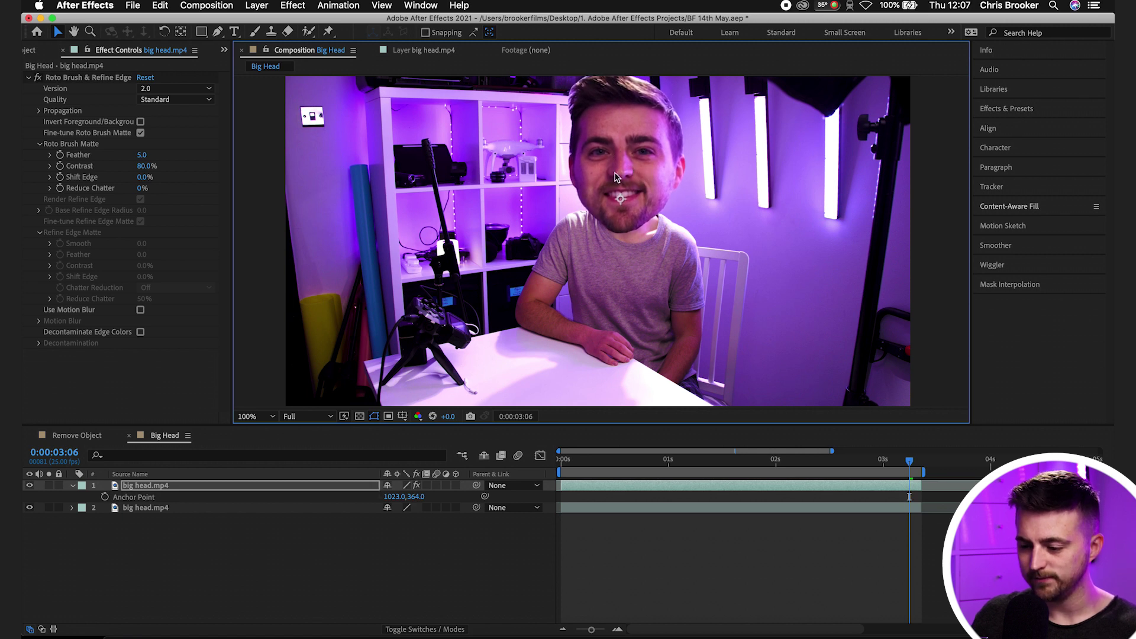
# Preview from the first frame, then set the head's scale to 138%.
pyautogui.click(691, 469)
pyautogui.press('Home')
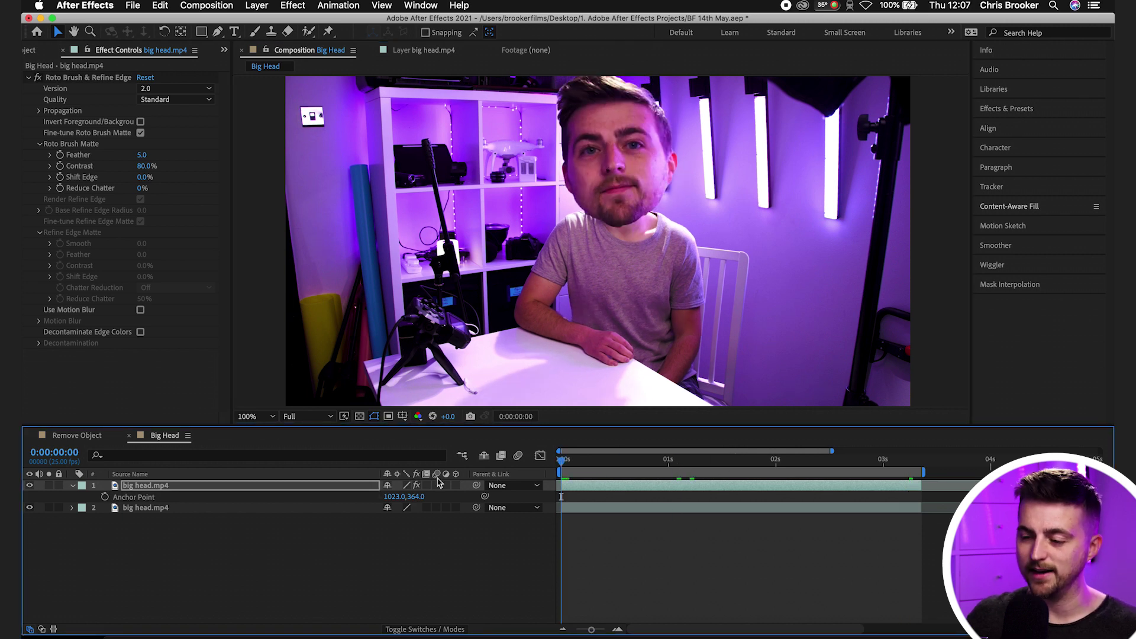
pyautogui.press('space')
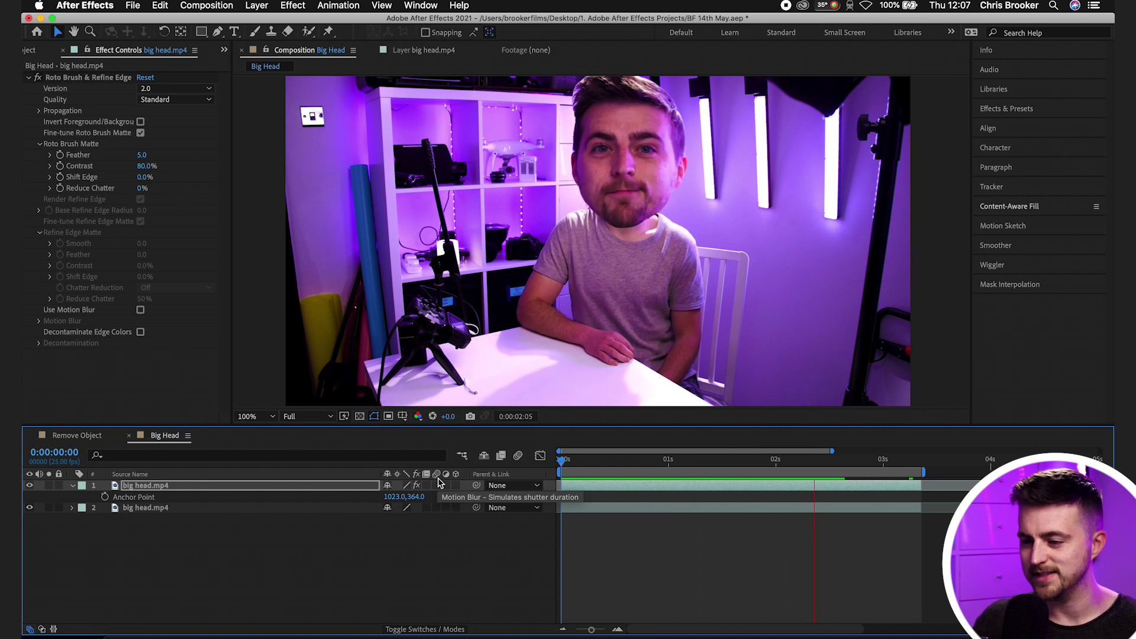
pyautogui.press('space')
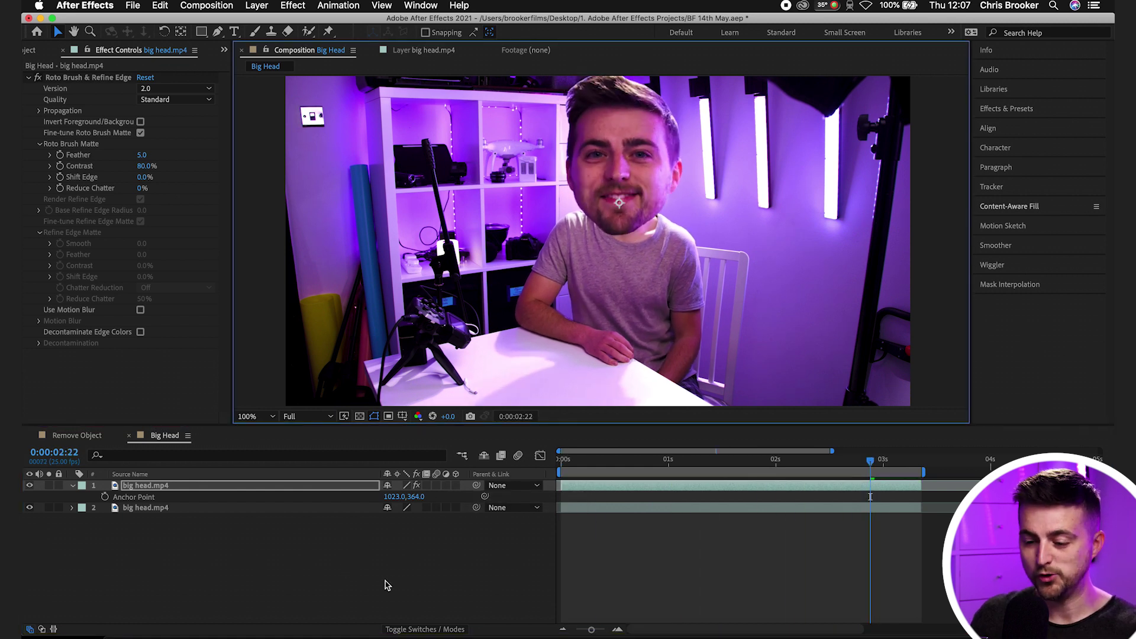
pyautogui.press('s')
pyautogui.moveTo(398, 498)
pyautogui.mouseDown()
pyautogui.moveTo(426, 495)
pyautogui.moveTo(347, 505)
pyautogui.moveTo(436, 499)
pyautogui.moveTo(383, 509)
pyautogui.mouseUp()
# At about one second, shrink the head to roughly 70% and nudge it slightly right.
pyautogui.click(760, 616)
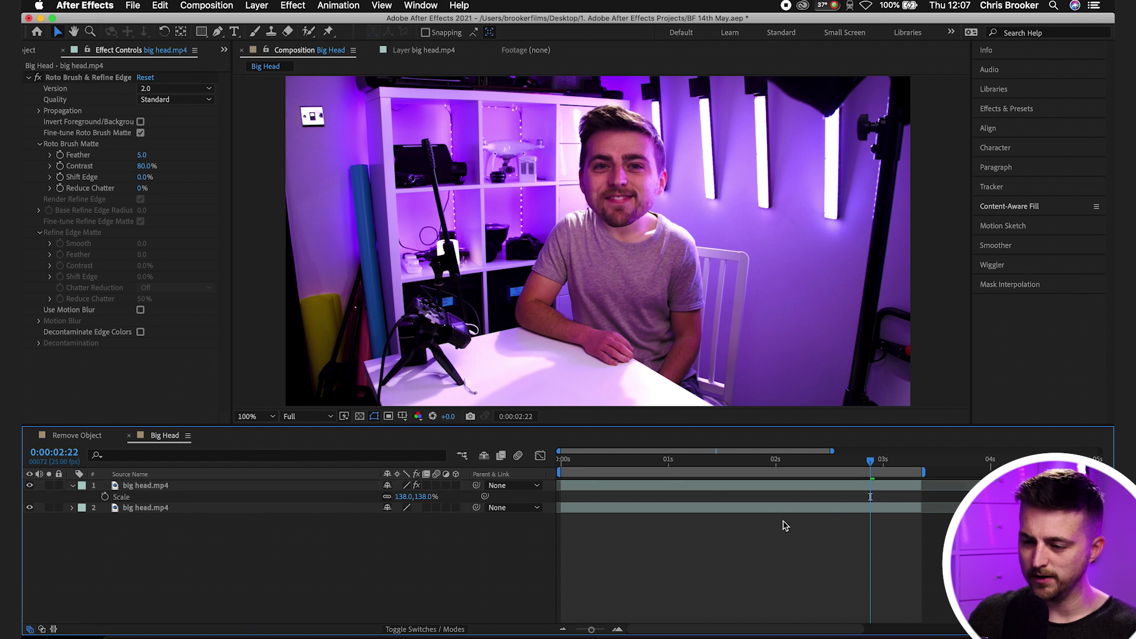
pyautogui.moveTo(689, 460); pyautogui.dragTo(673, 461)
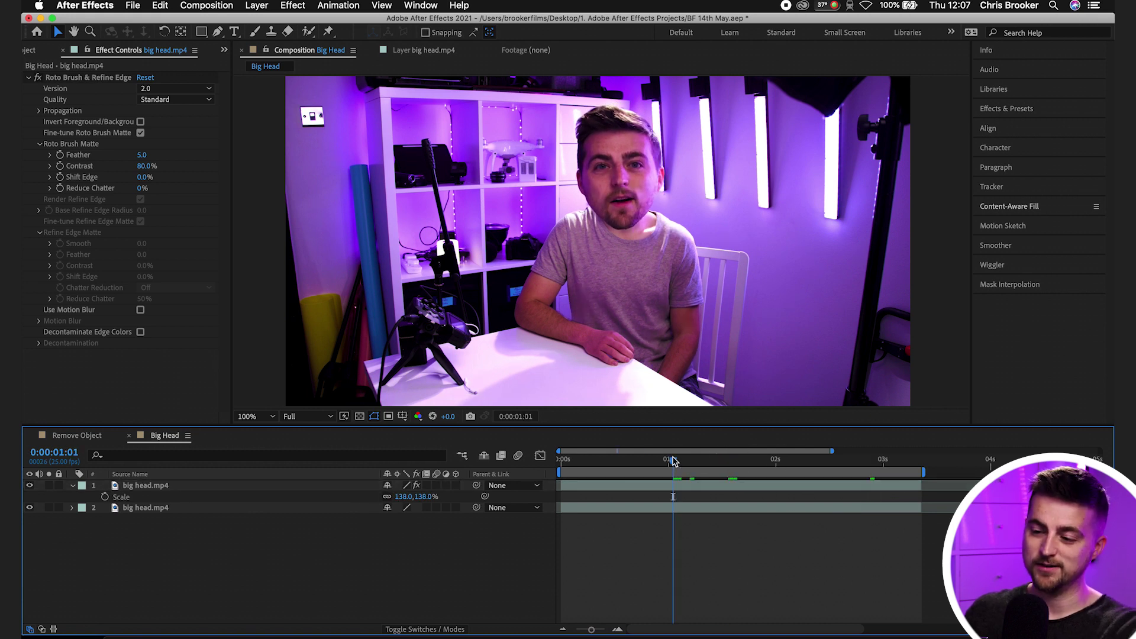
pyautogui.press('space')
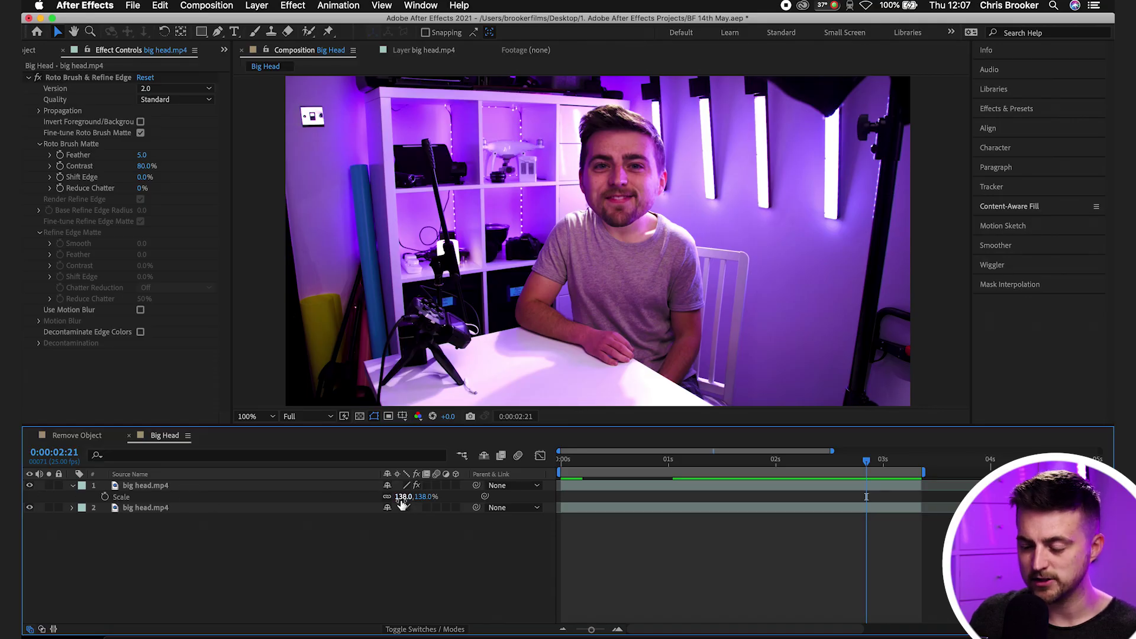
pyautogui.moveTo(402, 503); pyautogui.dragTo(363, 507)
pyautogui.moveTo(626, 199); pyautogui.dragTo(638, 201)
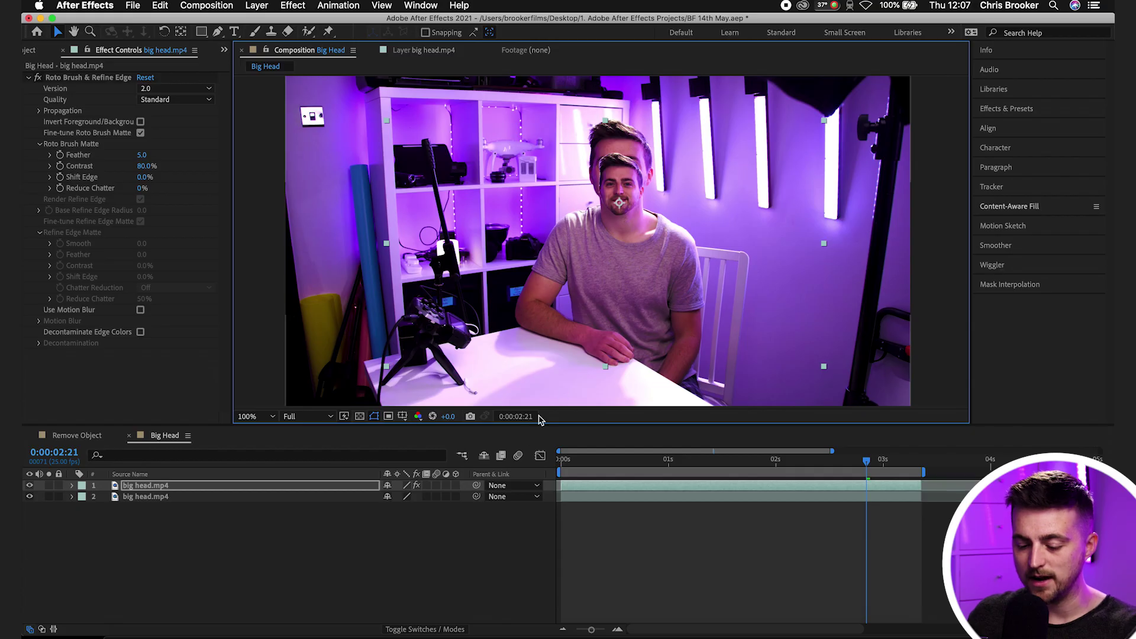
pyautogui.press('s')
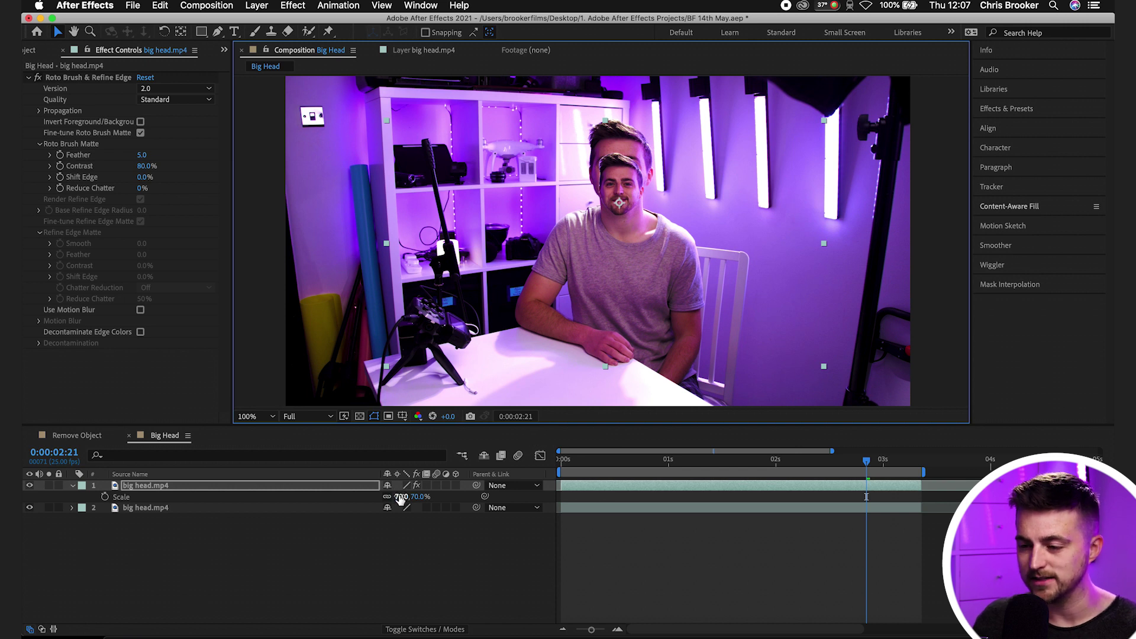
# Hide the cut-out head and draw a closed pen mask on the original footage layer.
pyautogui.click(160, 508)
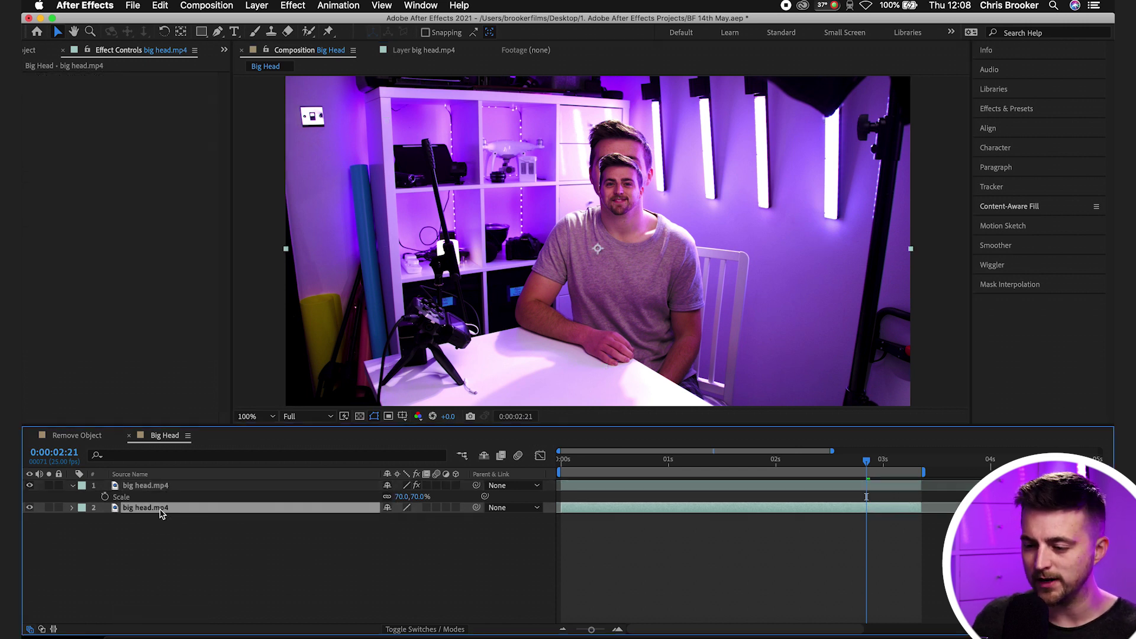
pyautogui.click(29, 485)
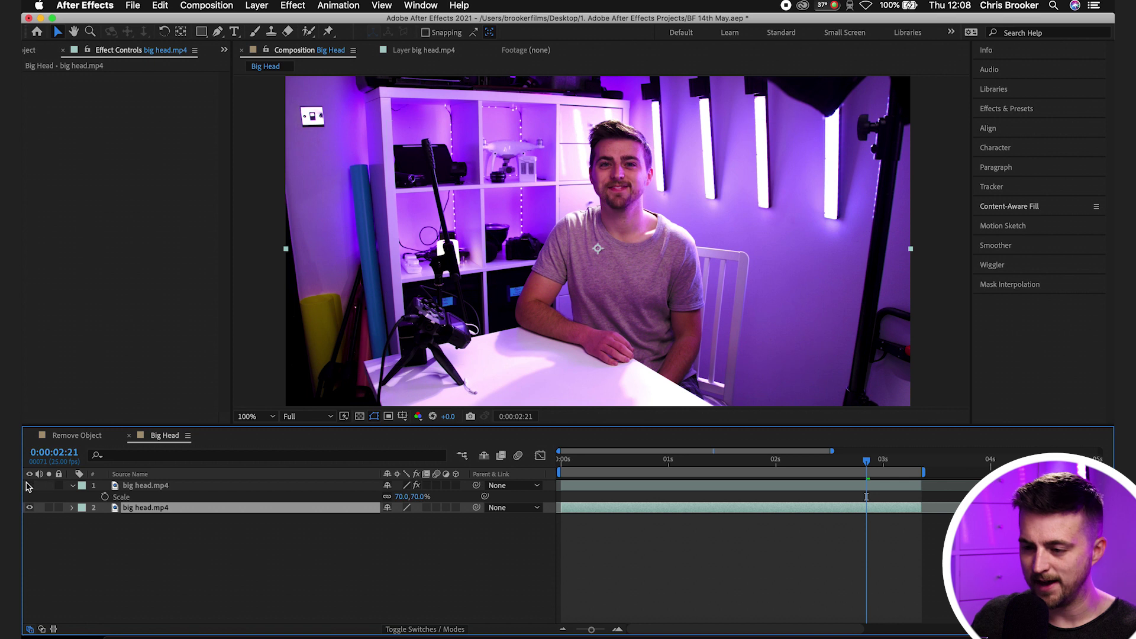
pyautogui.click(218, 32)
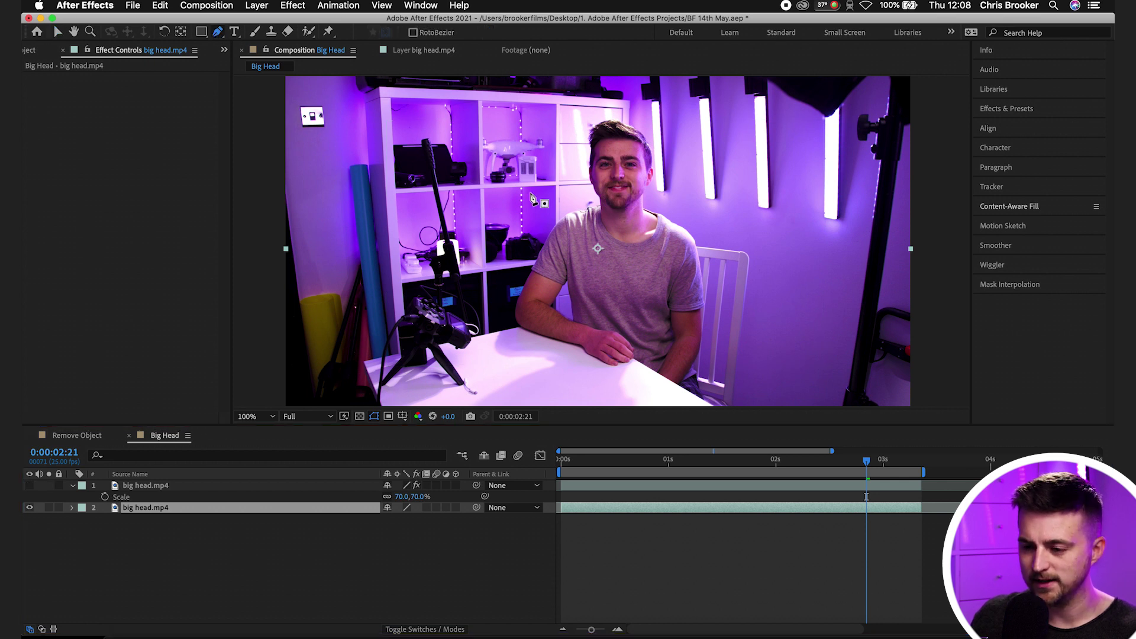
pyautogui.click(483, 216)
pyautogui.click(590, 203)
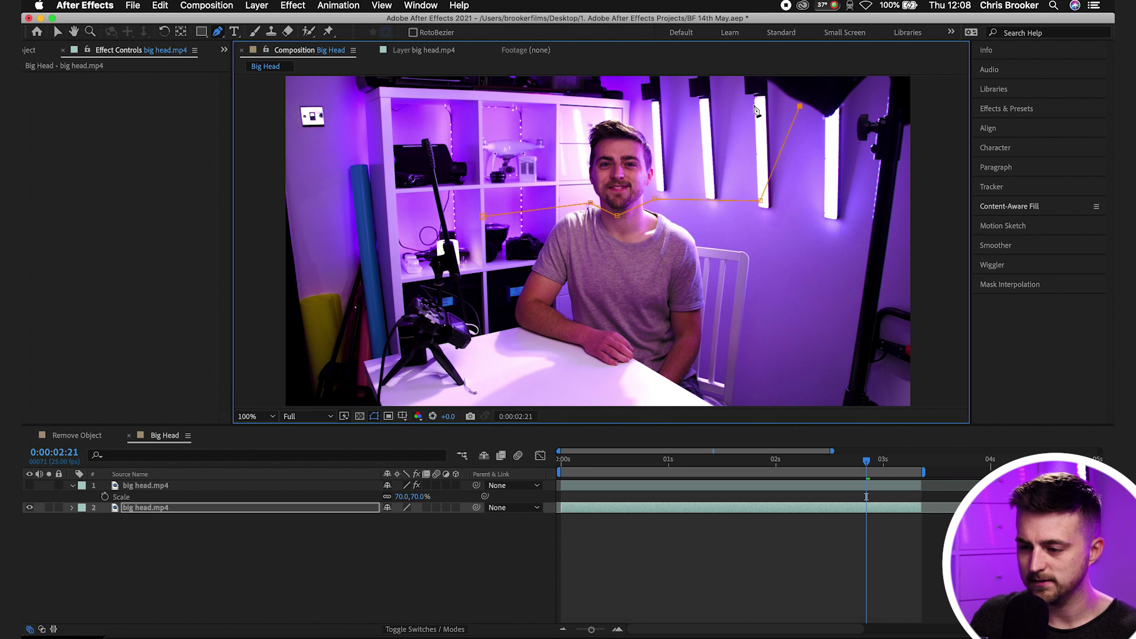
pyautogui.click(482, 217)
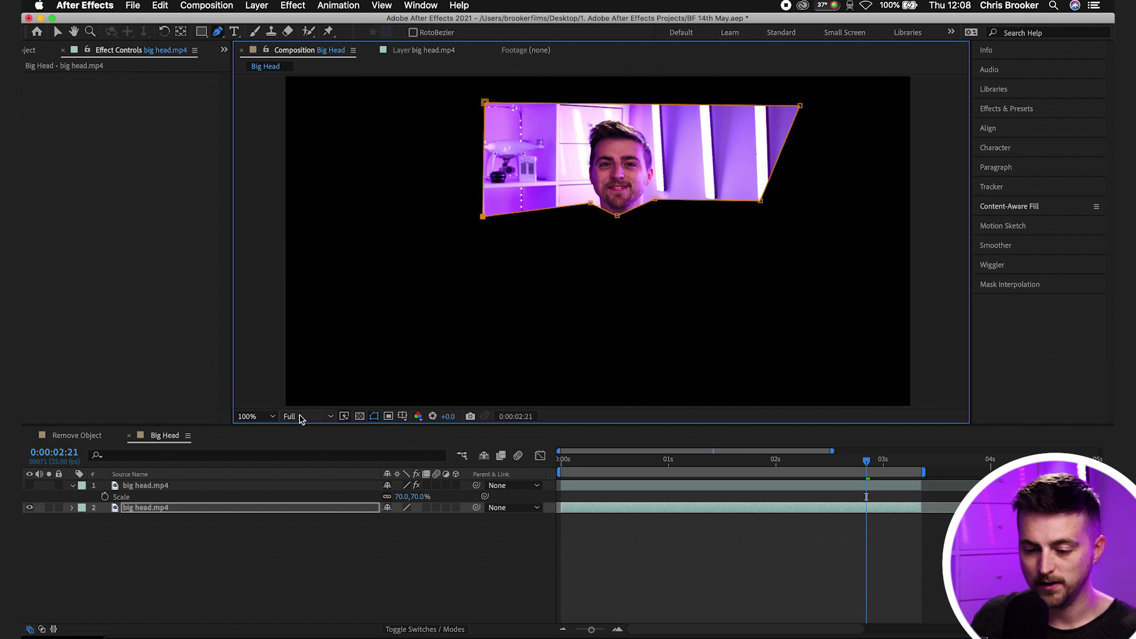
# Set Mask 1 to Inverted and make the rotoscoped head layer visible again.
pyautogui.click(73, 515)
pyautogui.click(83, 519)
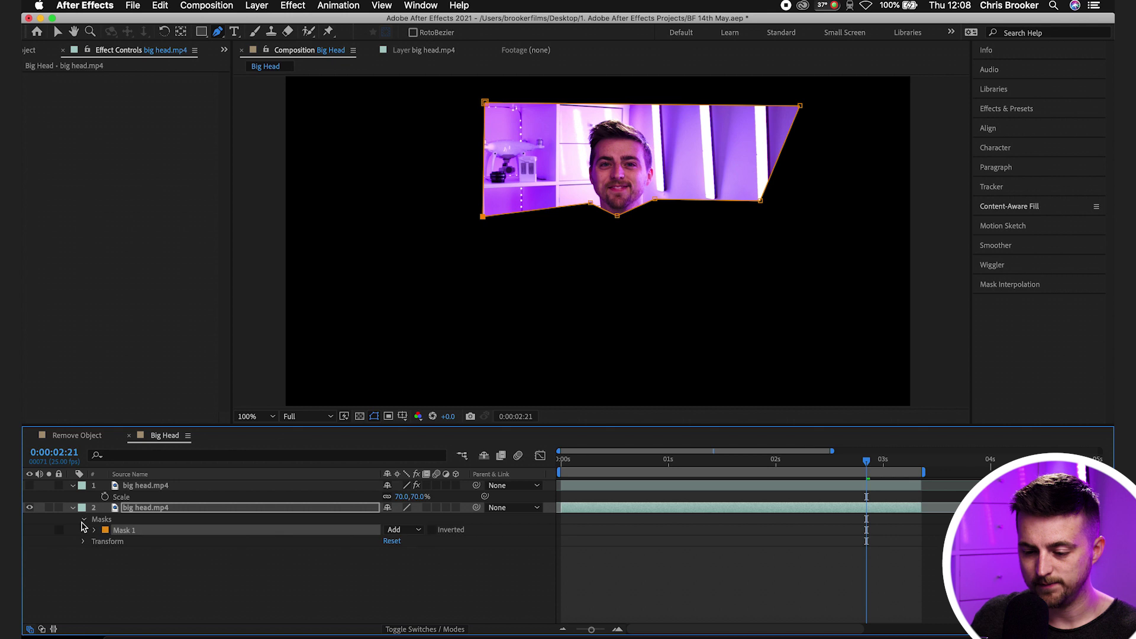
pyautogui.click(432, 531)
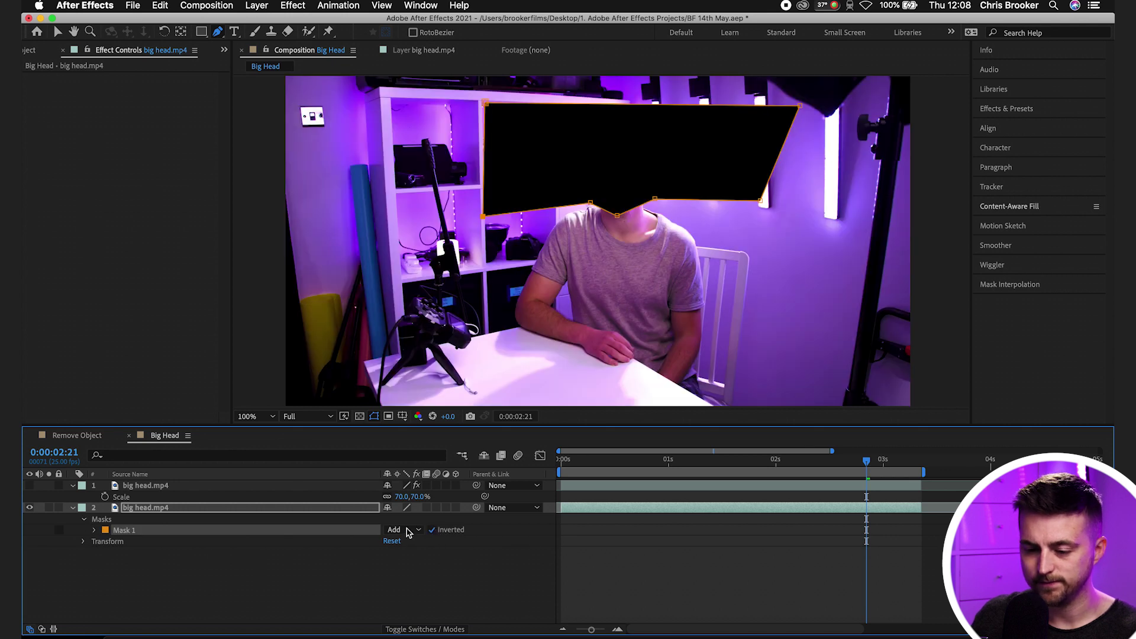
pyautogui.click(234, 478)
pyautogui.click(29, 485)
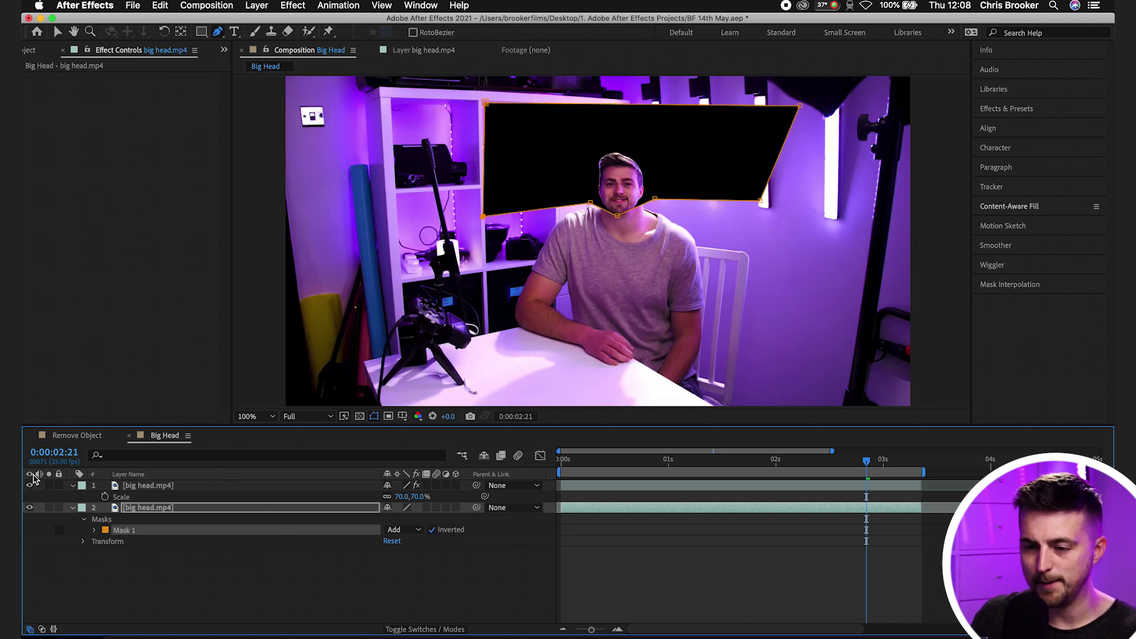
pyautogui.click(59, 33)
pyautogui.click(684, 552)
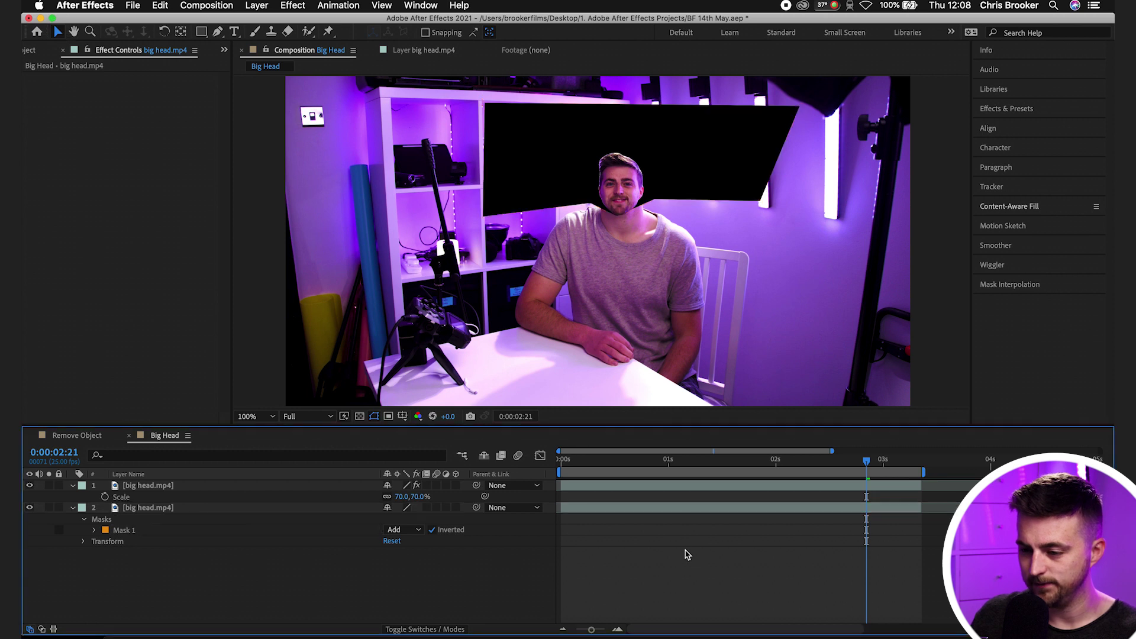
pyautogui.click(619, 199)
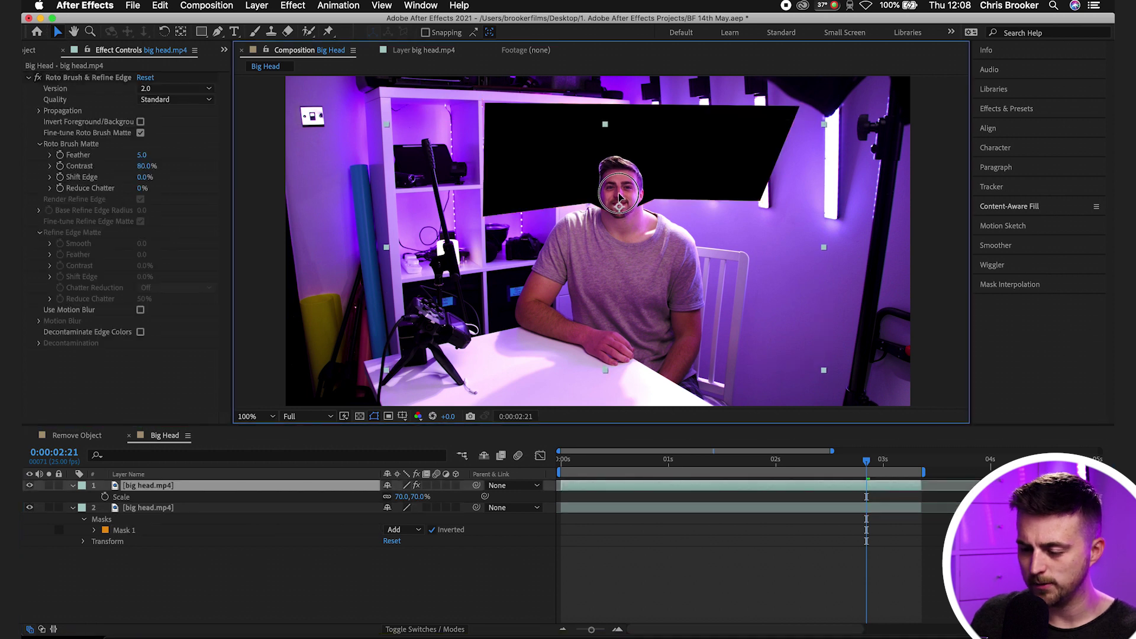
pyautogui.click(677, 523)
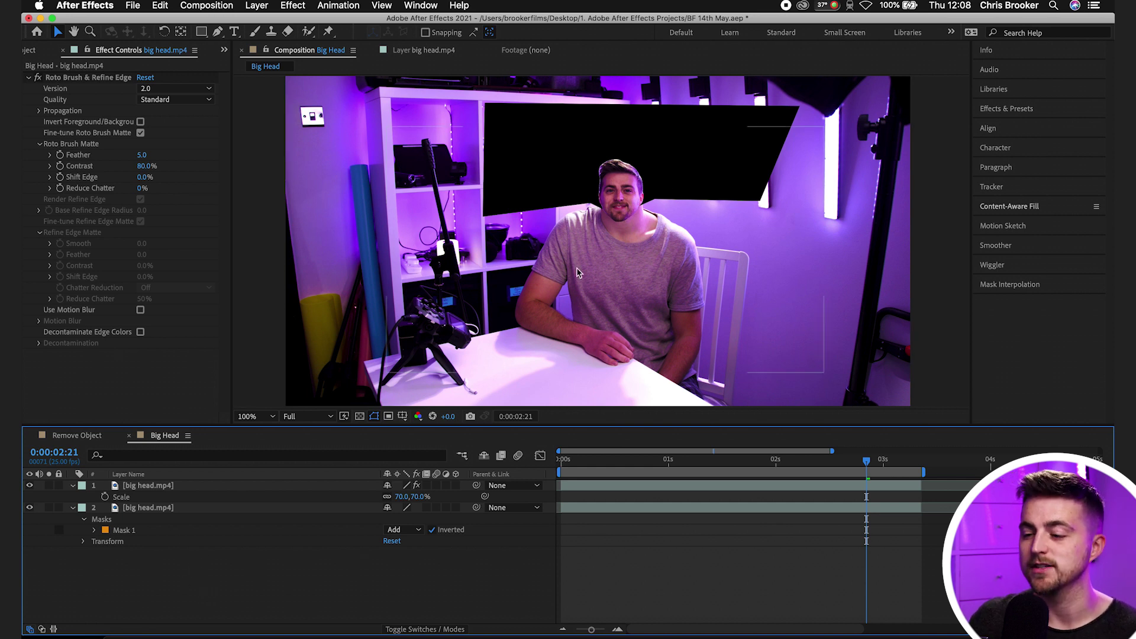
# Undo the lower layer's mask and set the head to 105% scale, moved up onto the neck.
pyautogui.press('super+z')
pyautogui.press('super+z')
pyautogui.press('super+z')
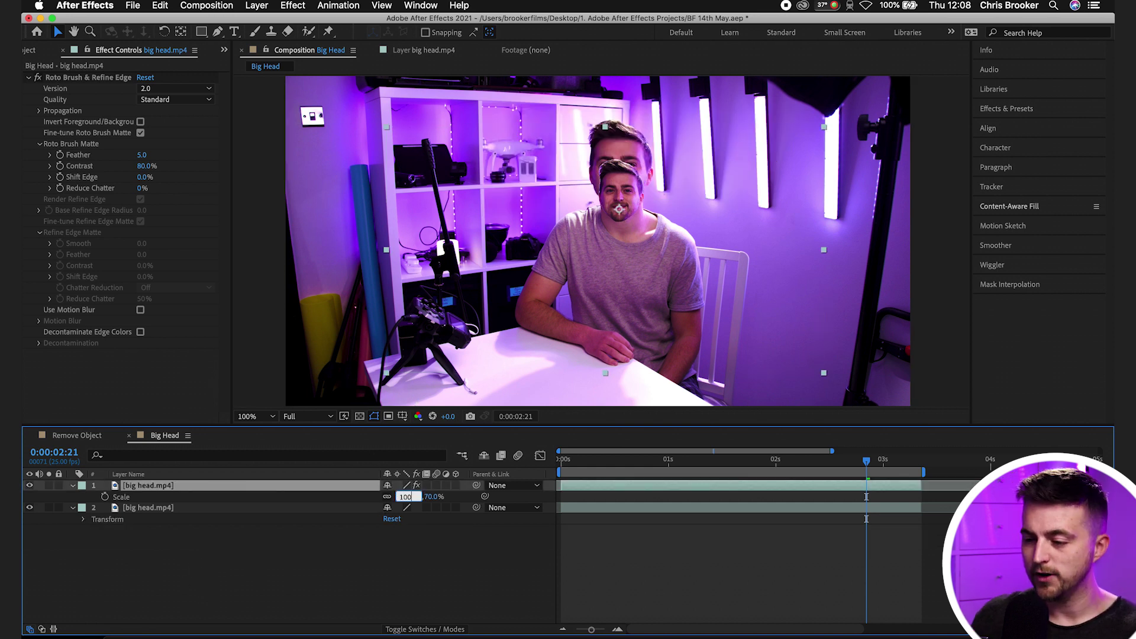
pyautogui.moveTo(417, 497)
pyautogui.mouseDown()
pyautogui.moveTo(426, 494)
pyautogui.moveTo(415, 496)
pyautogui.mouseUp()
pyautogui.moveTo(638, 189); pyautogui.dragTo(639, 177)
pyautogui.click(406, 497)
pyautogui.write('10')
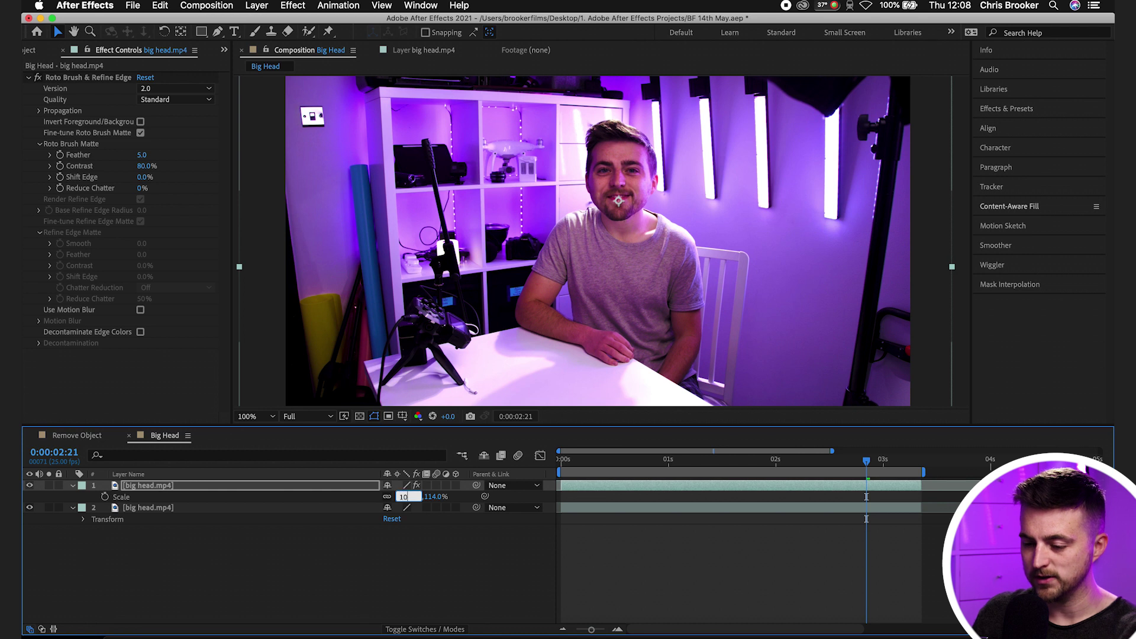
pyautogui.write('5')
pyautogui.press('Return')
pyautogui.moveTo(659, 159); pyautogui.dragTo(658, 150)
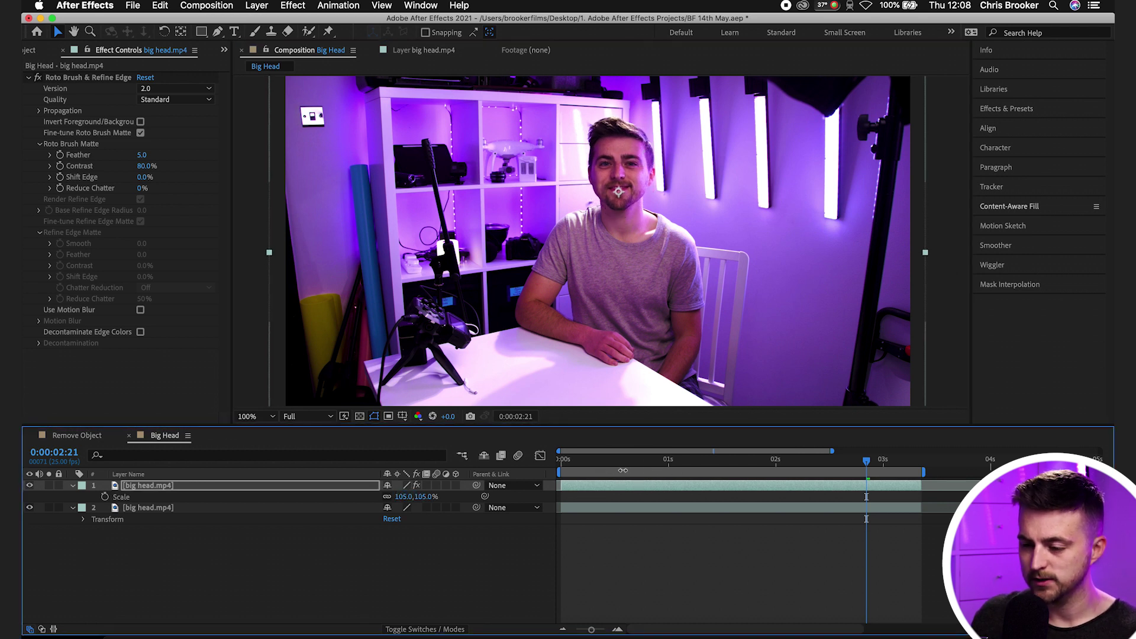
# At an early frame, add Position and Scale keyframes for the head layer.
pyautogui.moveTo(608, 462)
pyautogui.mouseDown()
pyautogui.moveTo(571, 467)
pyautogui.moveTo(589, 471)
pyautogui.mouseUp()
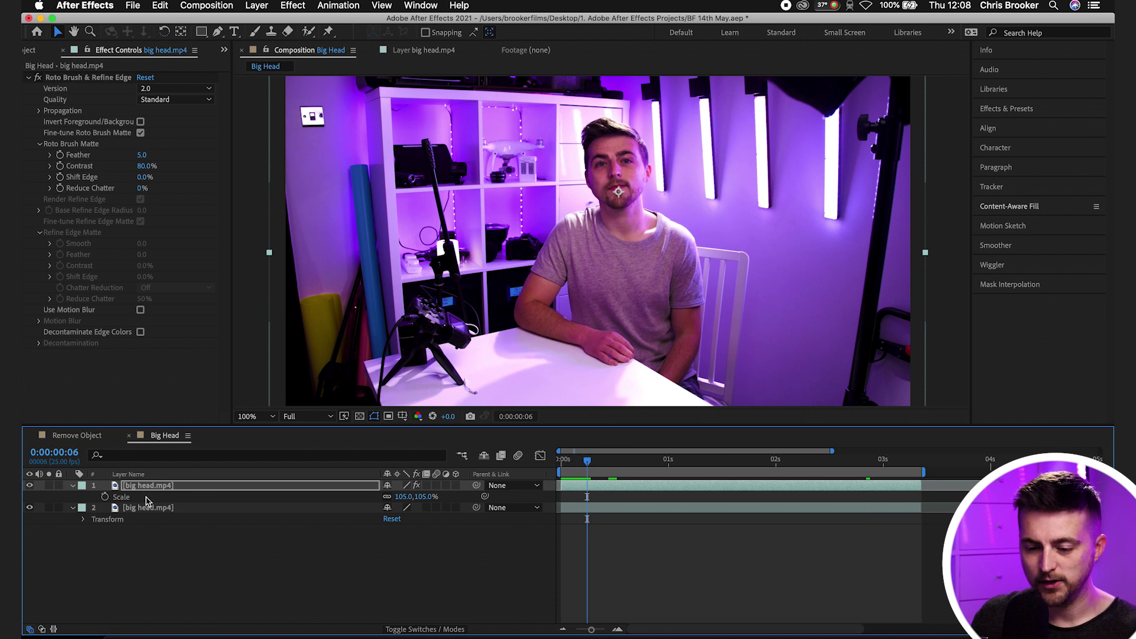
pyautogui.click(73, 486)
pyautogui.click(73, 487)
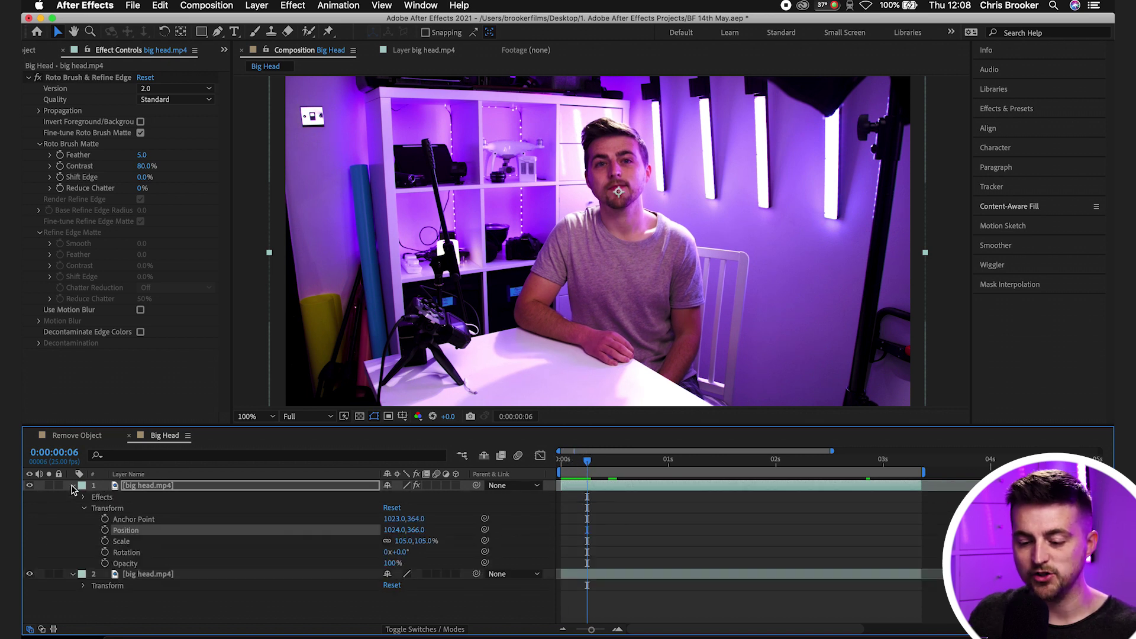
pyautogui.click(106, 530)
pyautogui.click(105, 541)
pyautogui.click(653, 517)
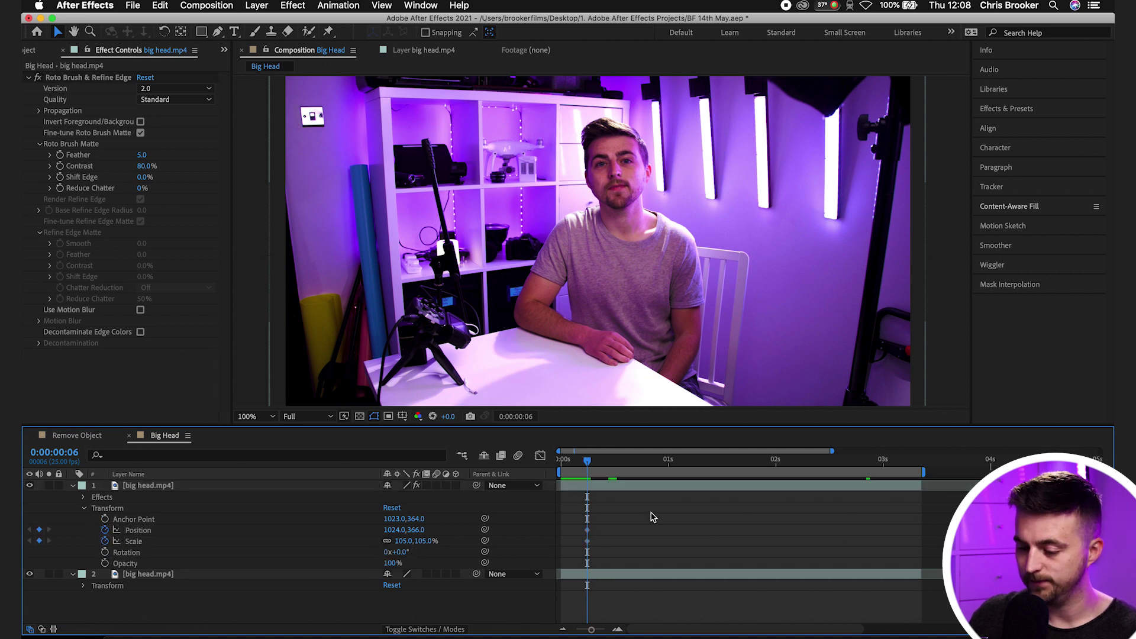
pyautogui.press('=')
# Keyframe the head's scale at 150% on frame 11 and 130% on frame 15.
pyautogui.moveTo(587, 463); pyautogui.dragTo(677, 471)
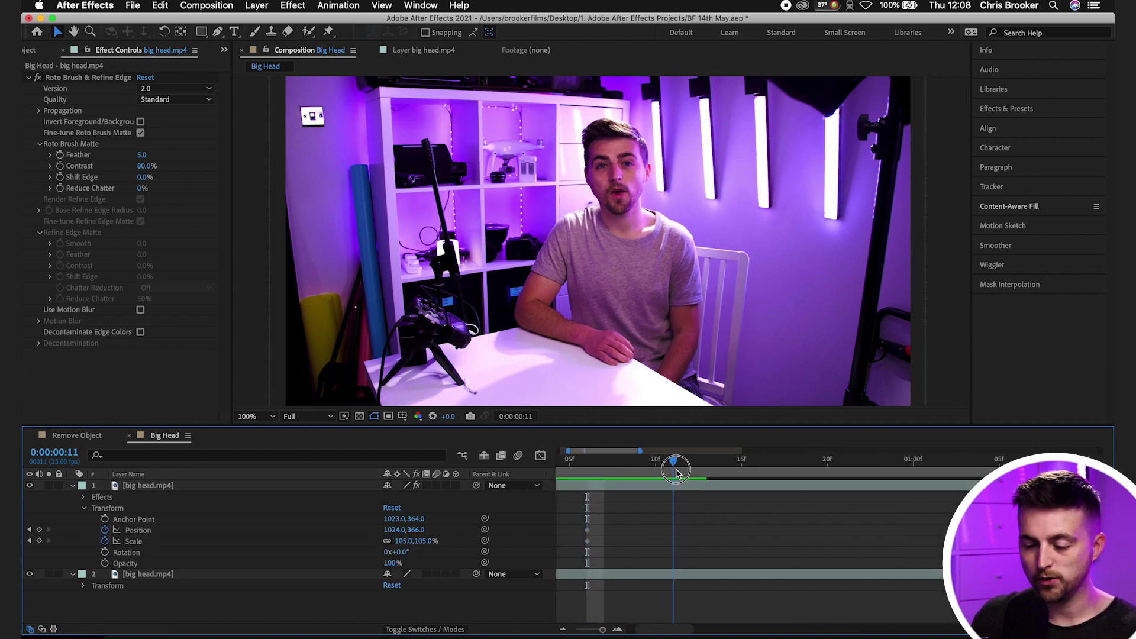
pyautogui.click(411, 542)
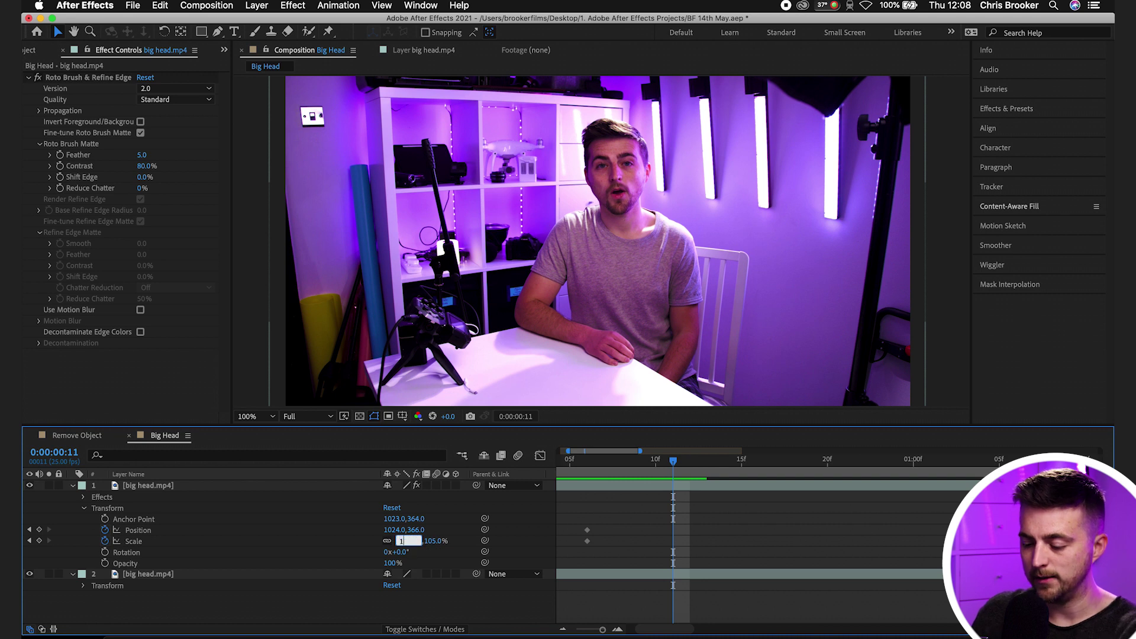
pyautogui.write('150')
pyautogui.press('Return')
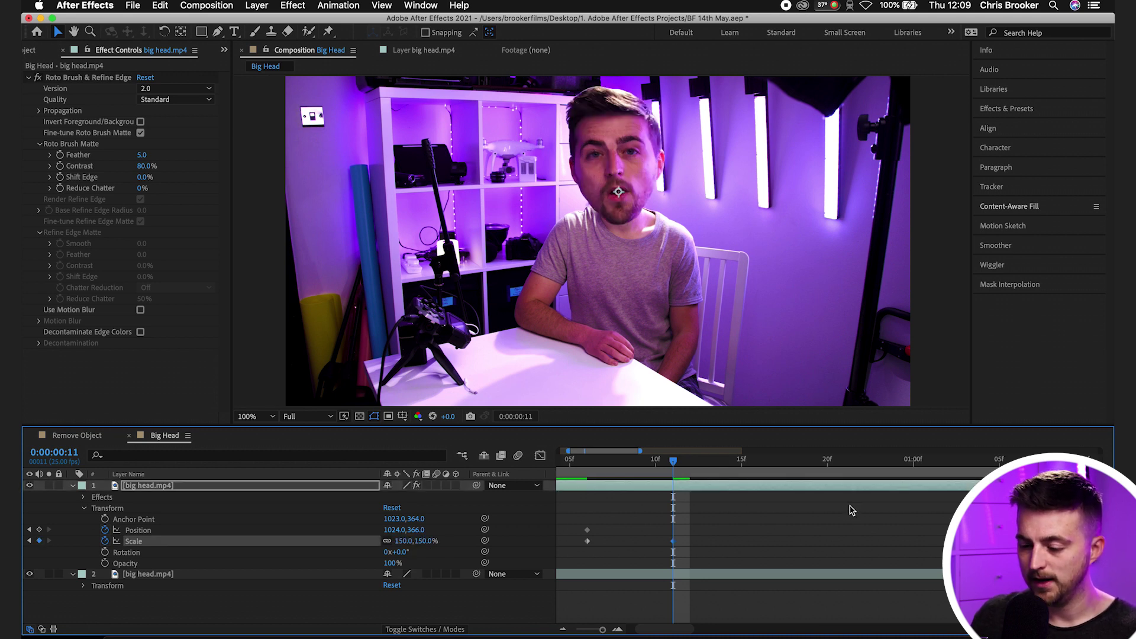
pyautogui.moveTo(681, 463); pyautogui.dragTo(744, 465)
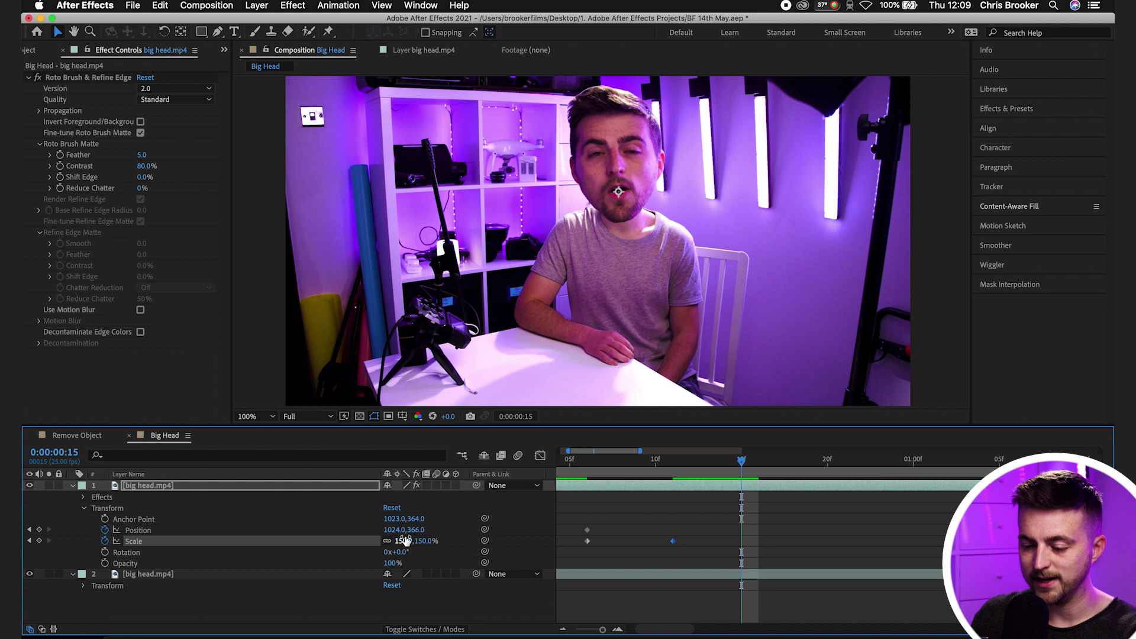
pyautogui.press('Return')
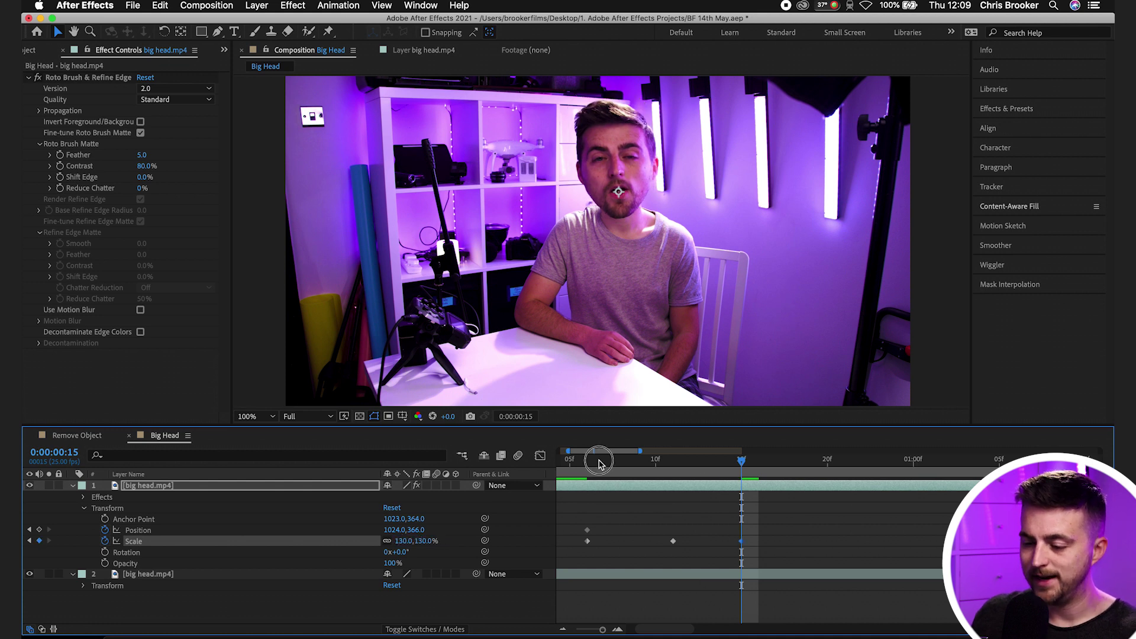
# Preview the head scale animation from the start of the composition.
pyautogui.click(568, 461)
pyautogui.press('space')
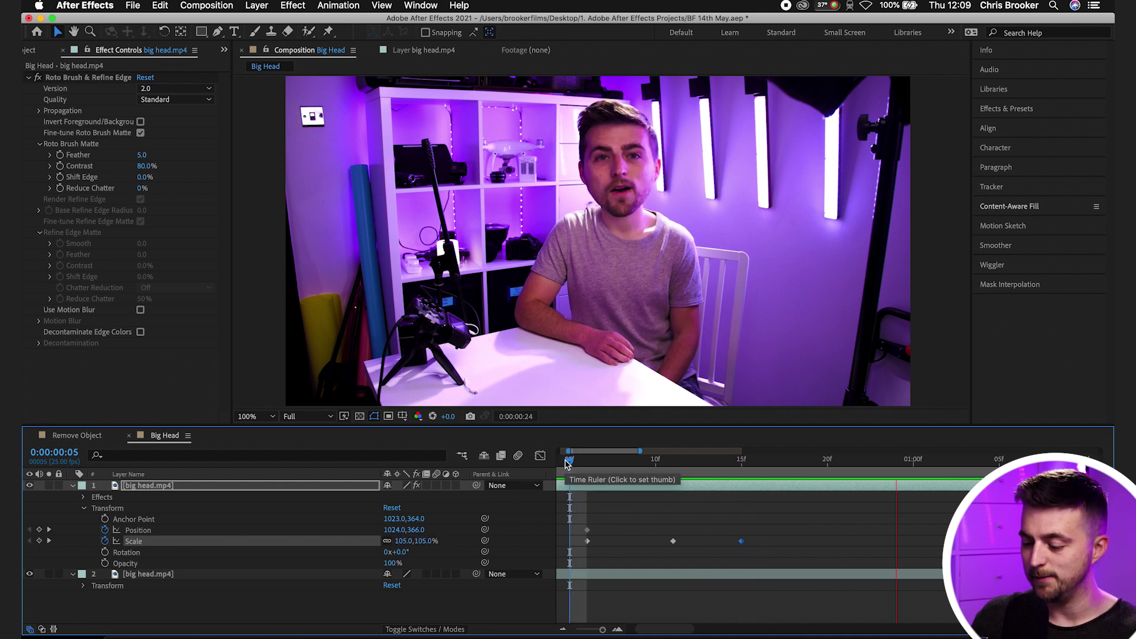
pyautogui.press('-')
pyautogui.click(557, 462)
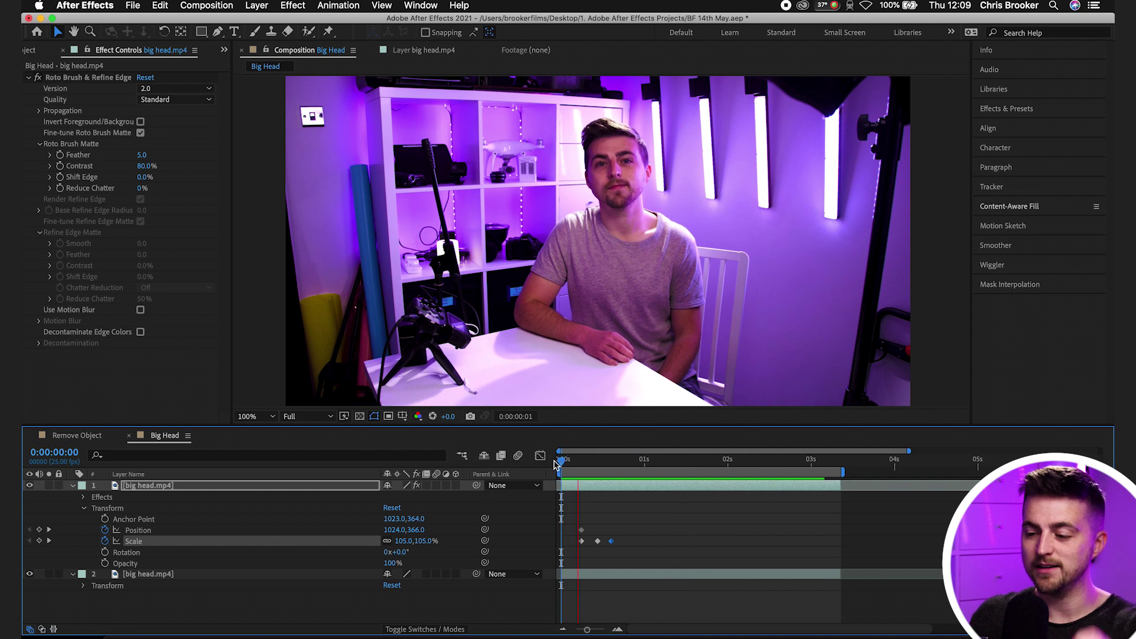
pyautogui.press('space')
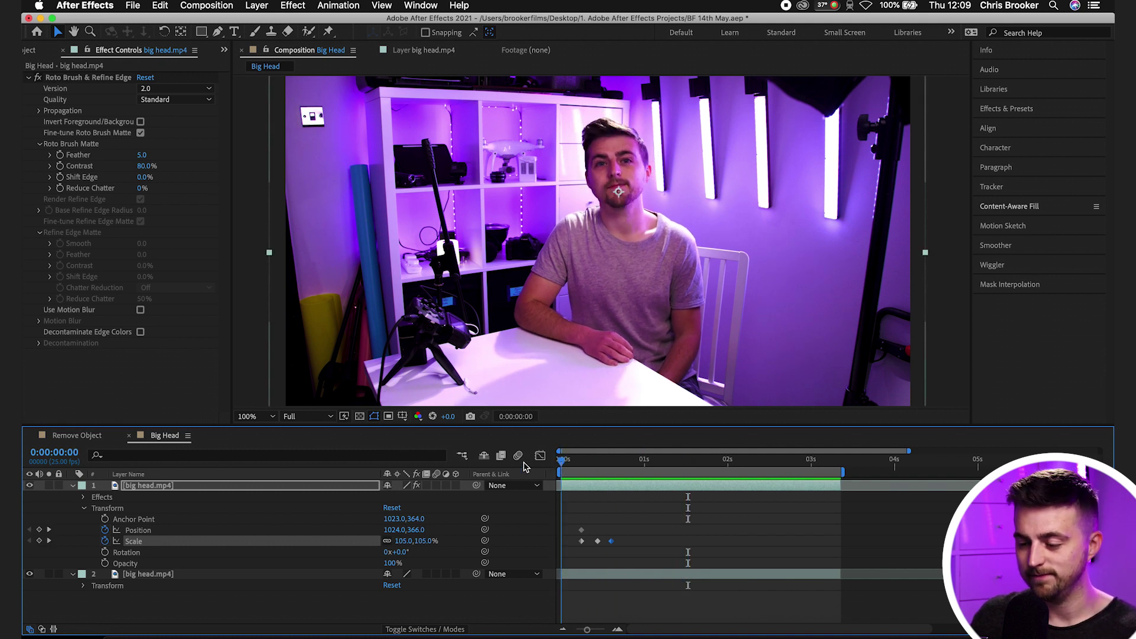
pyautogui.press('space')
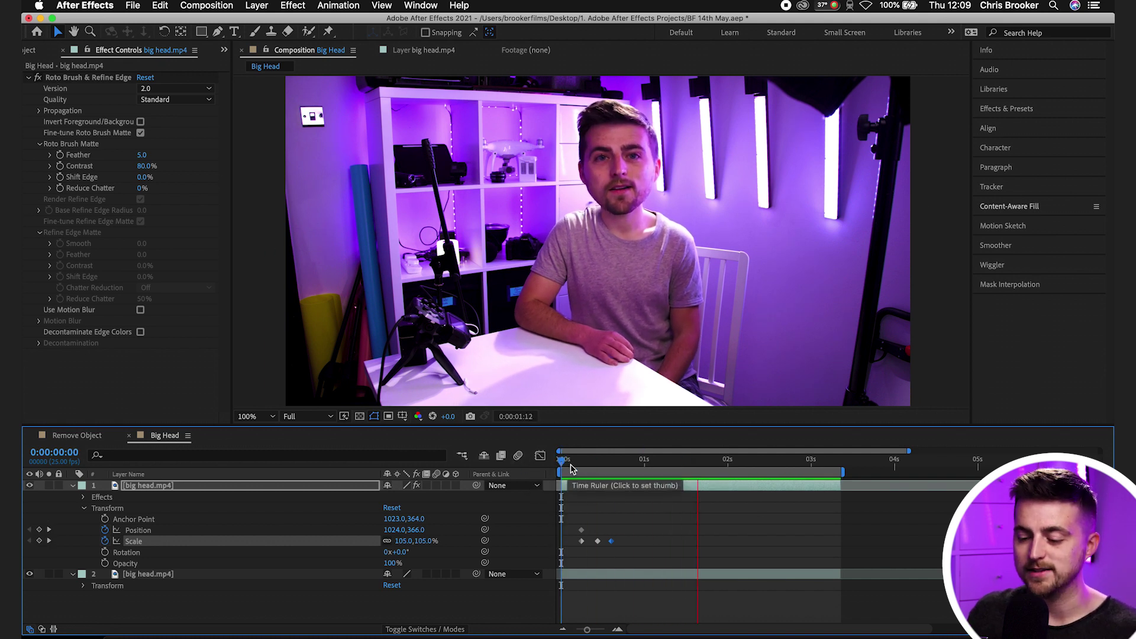
# Enable motion blur on the head layer and scrub the opening frames to check it.
pyautogui.press('space')
pyautogui.click(436, 486)
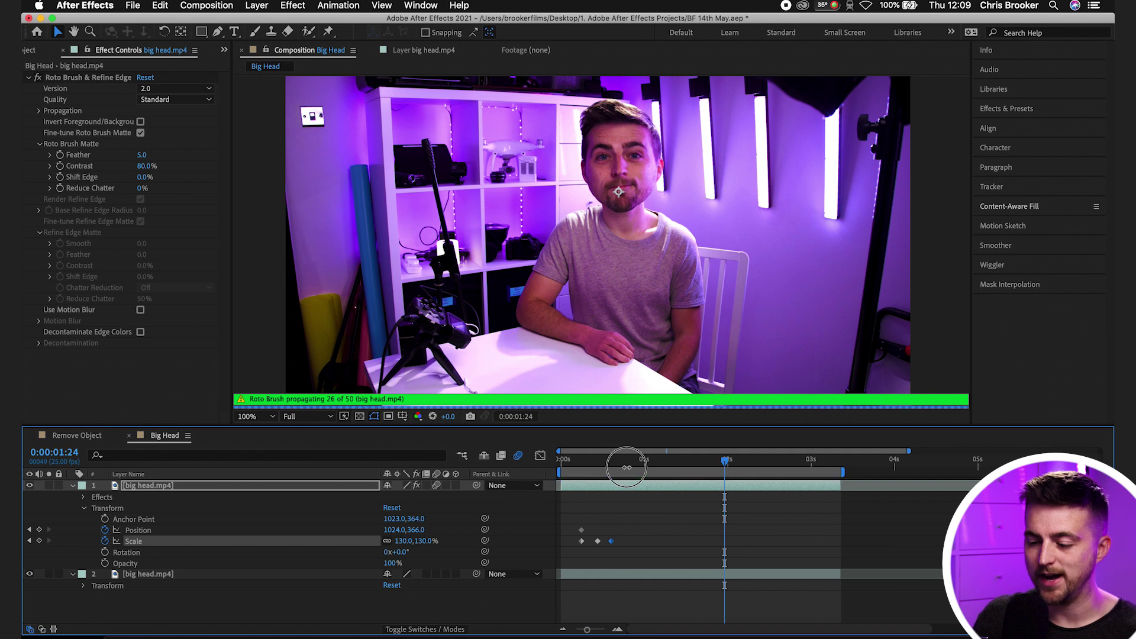
pyautogui.click(557, 465)
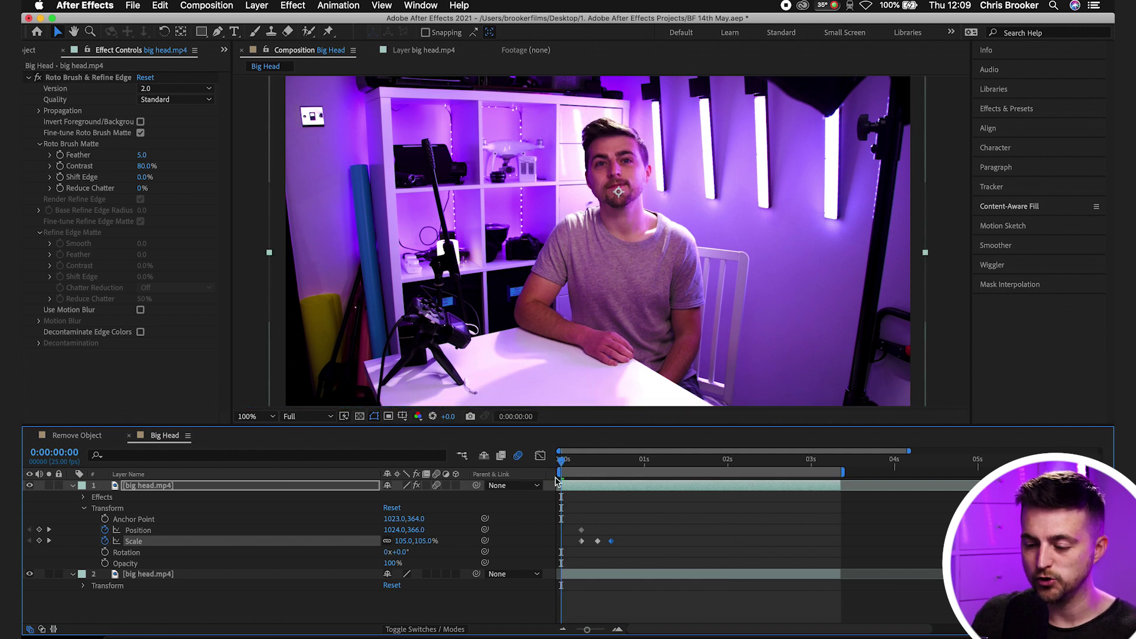
pyautogui.moveTo(556, 475); pyautogui.dragTo(507, 474)
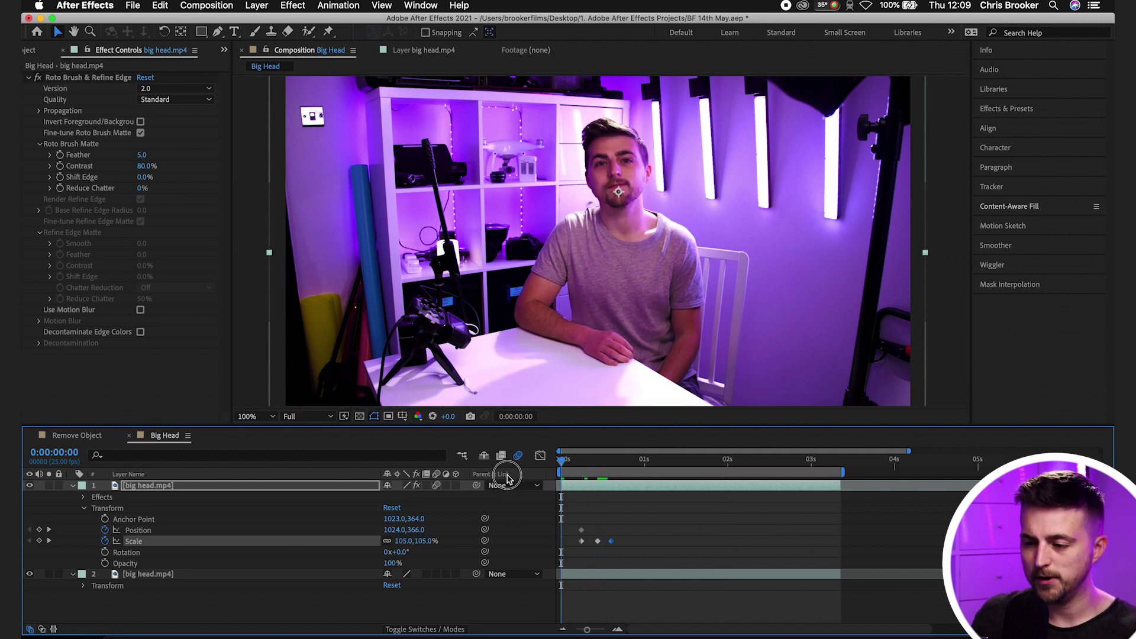